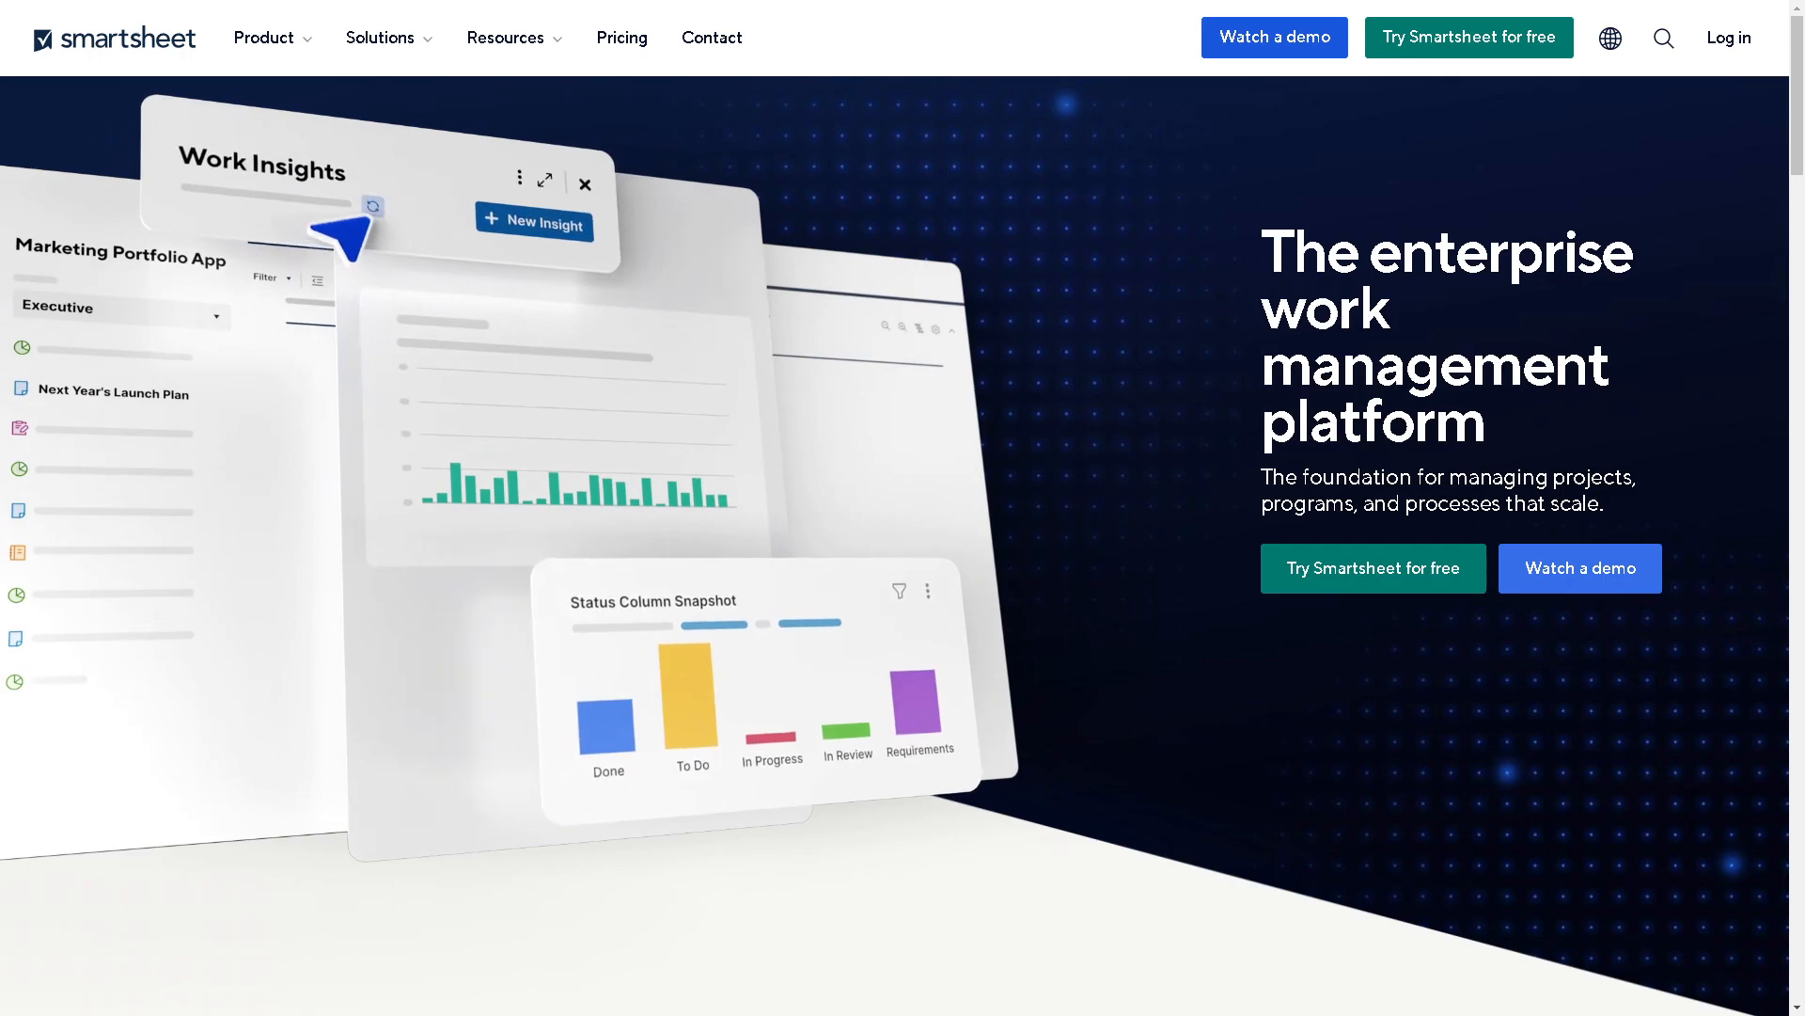
# Step: Browse the Education solution templates to review the available ready-made options
pyautogui.scroll(-10, 902, 508)
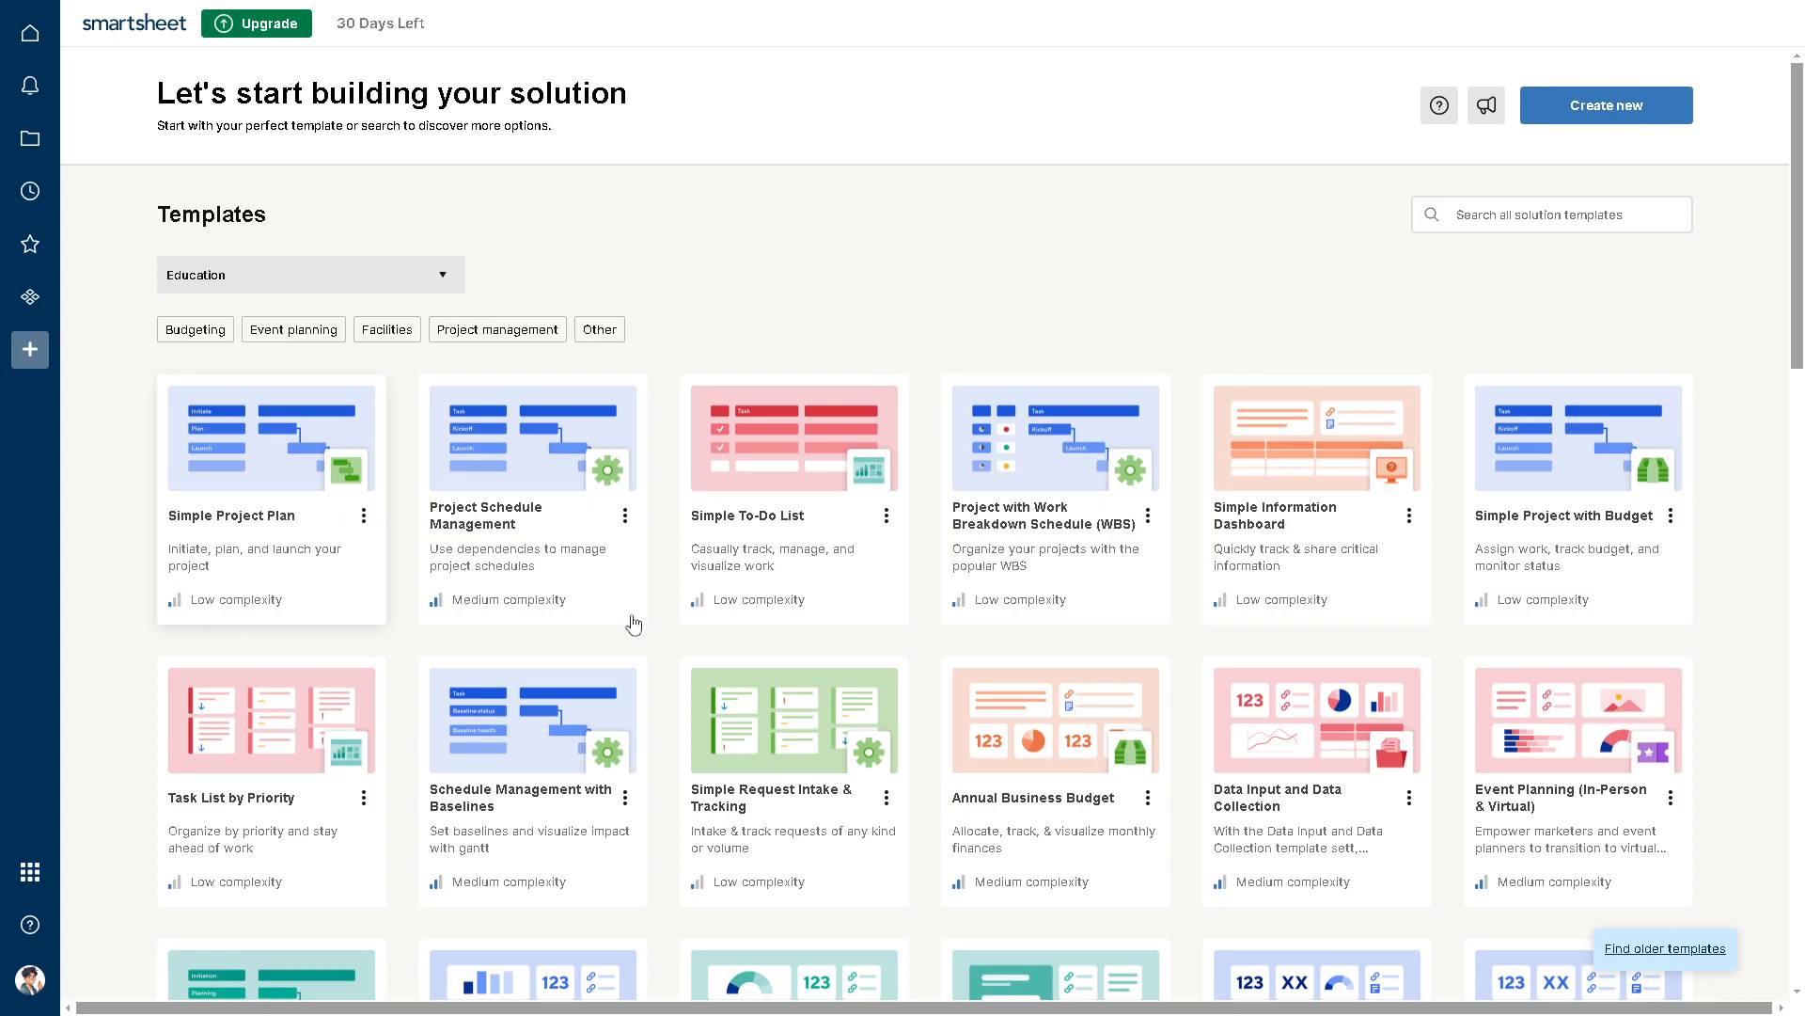
pyautogui.scroll(-1, 531, 611)
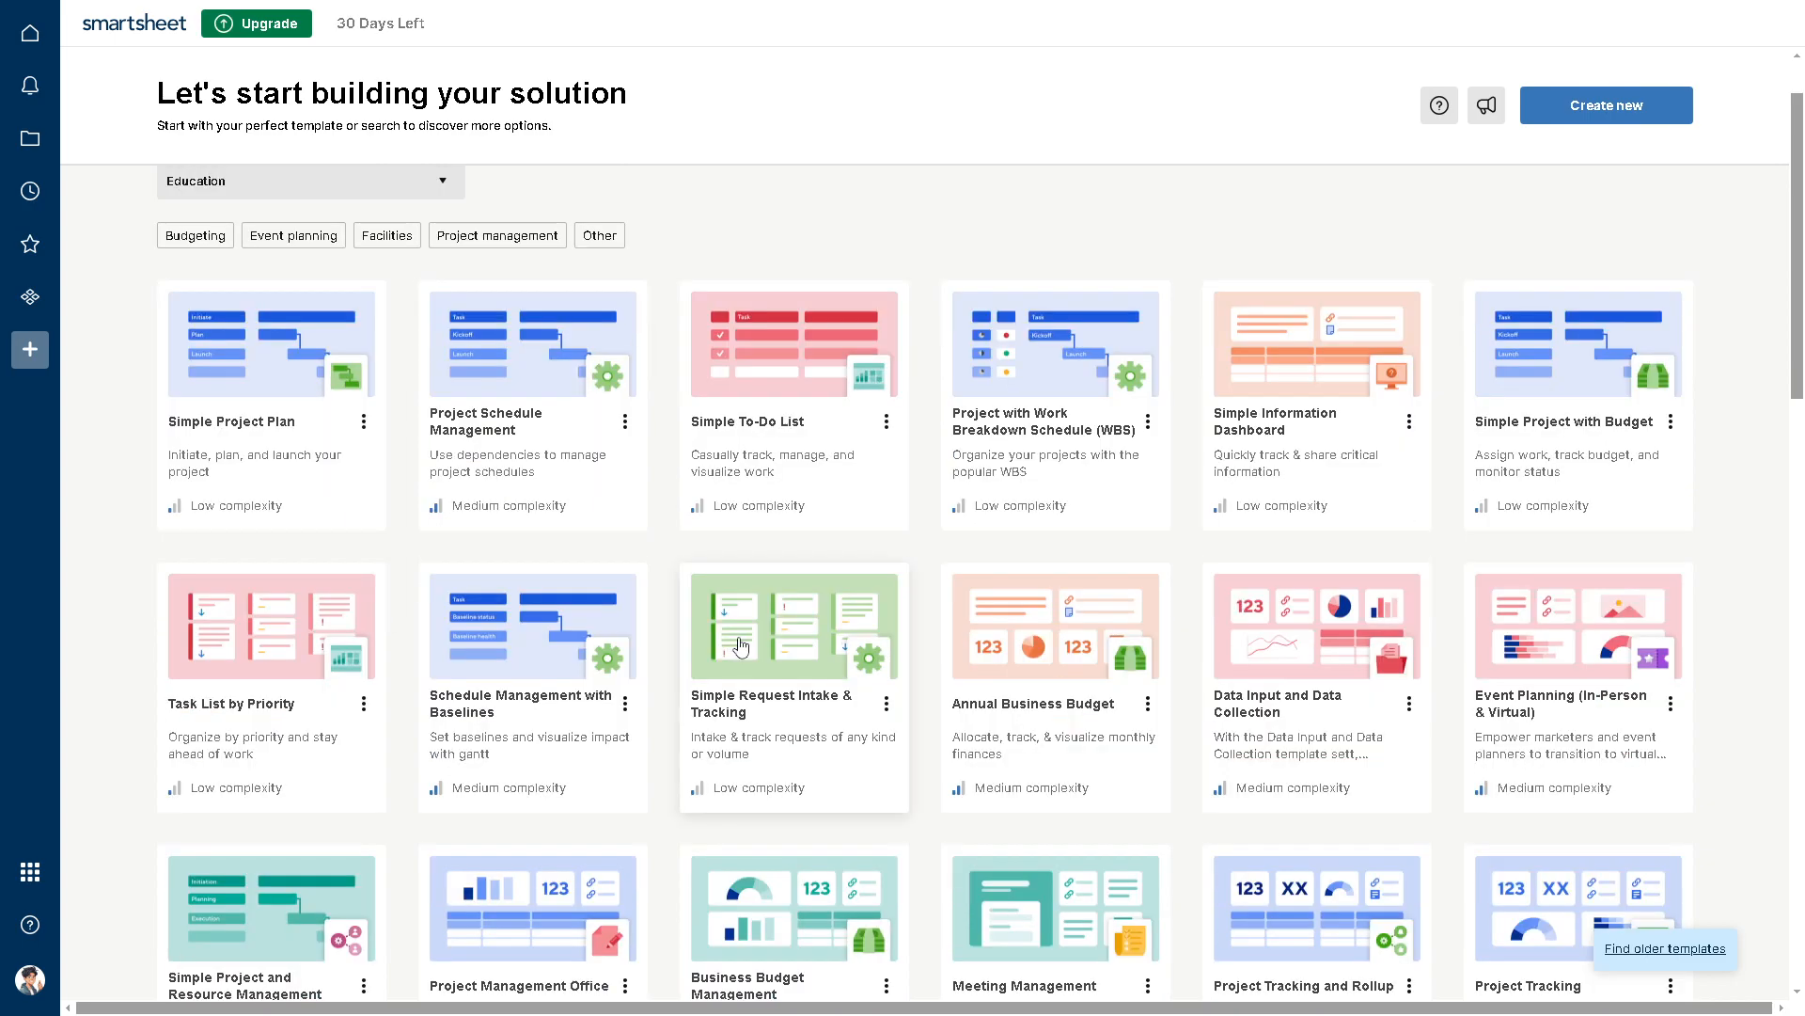
pyautogui.scroll(-3, 741, 645)
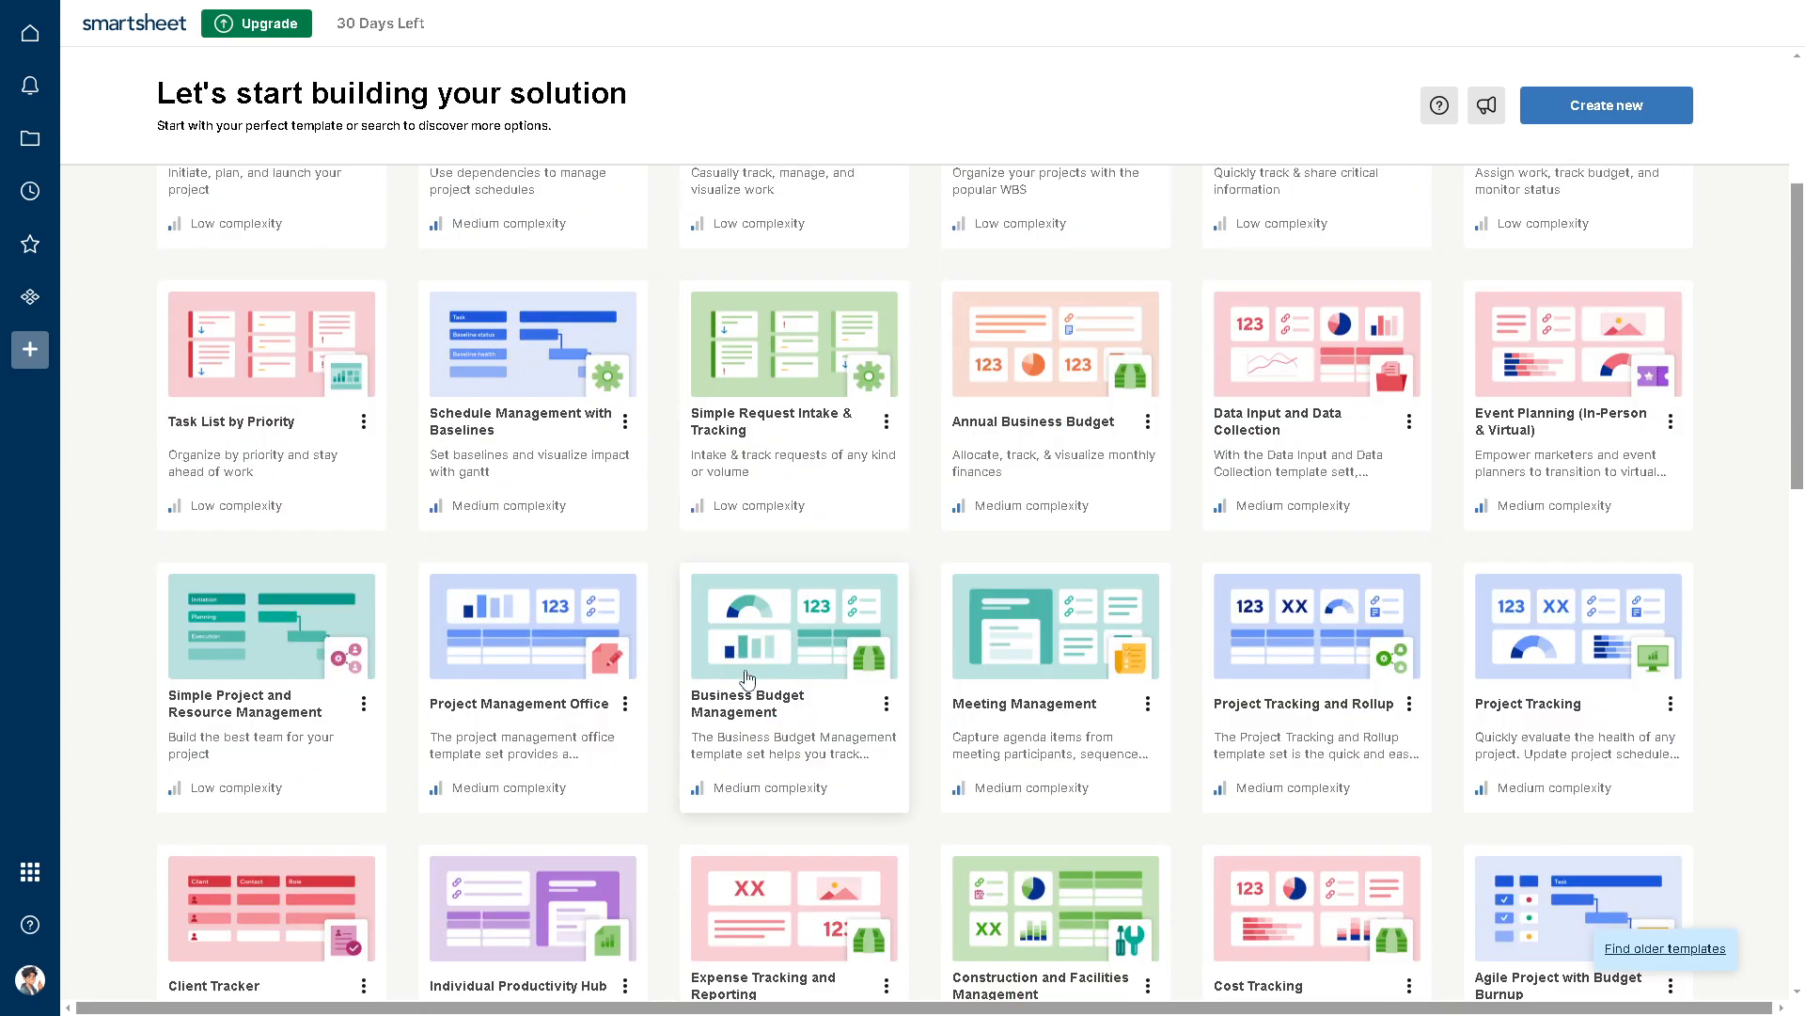
pyautogui.scroll(-1, 747, 678)
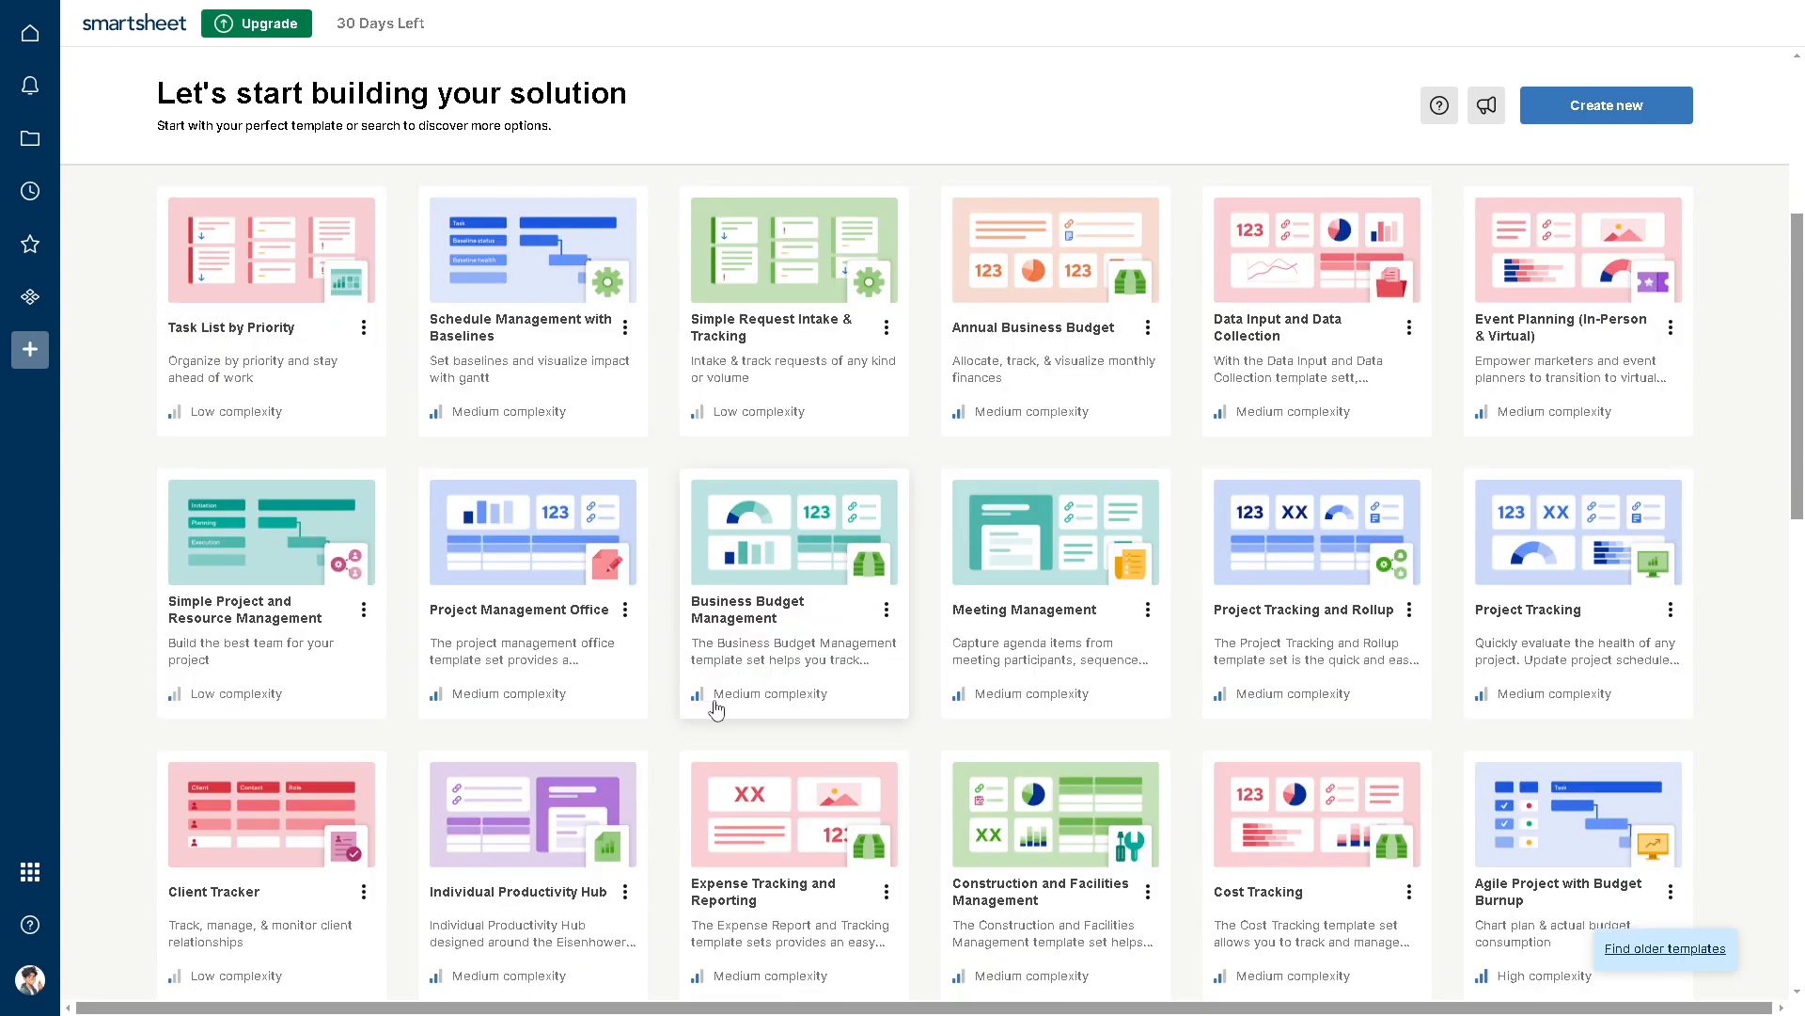
pyautogui.scroll(-1, 720, 710)
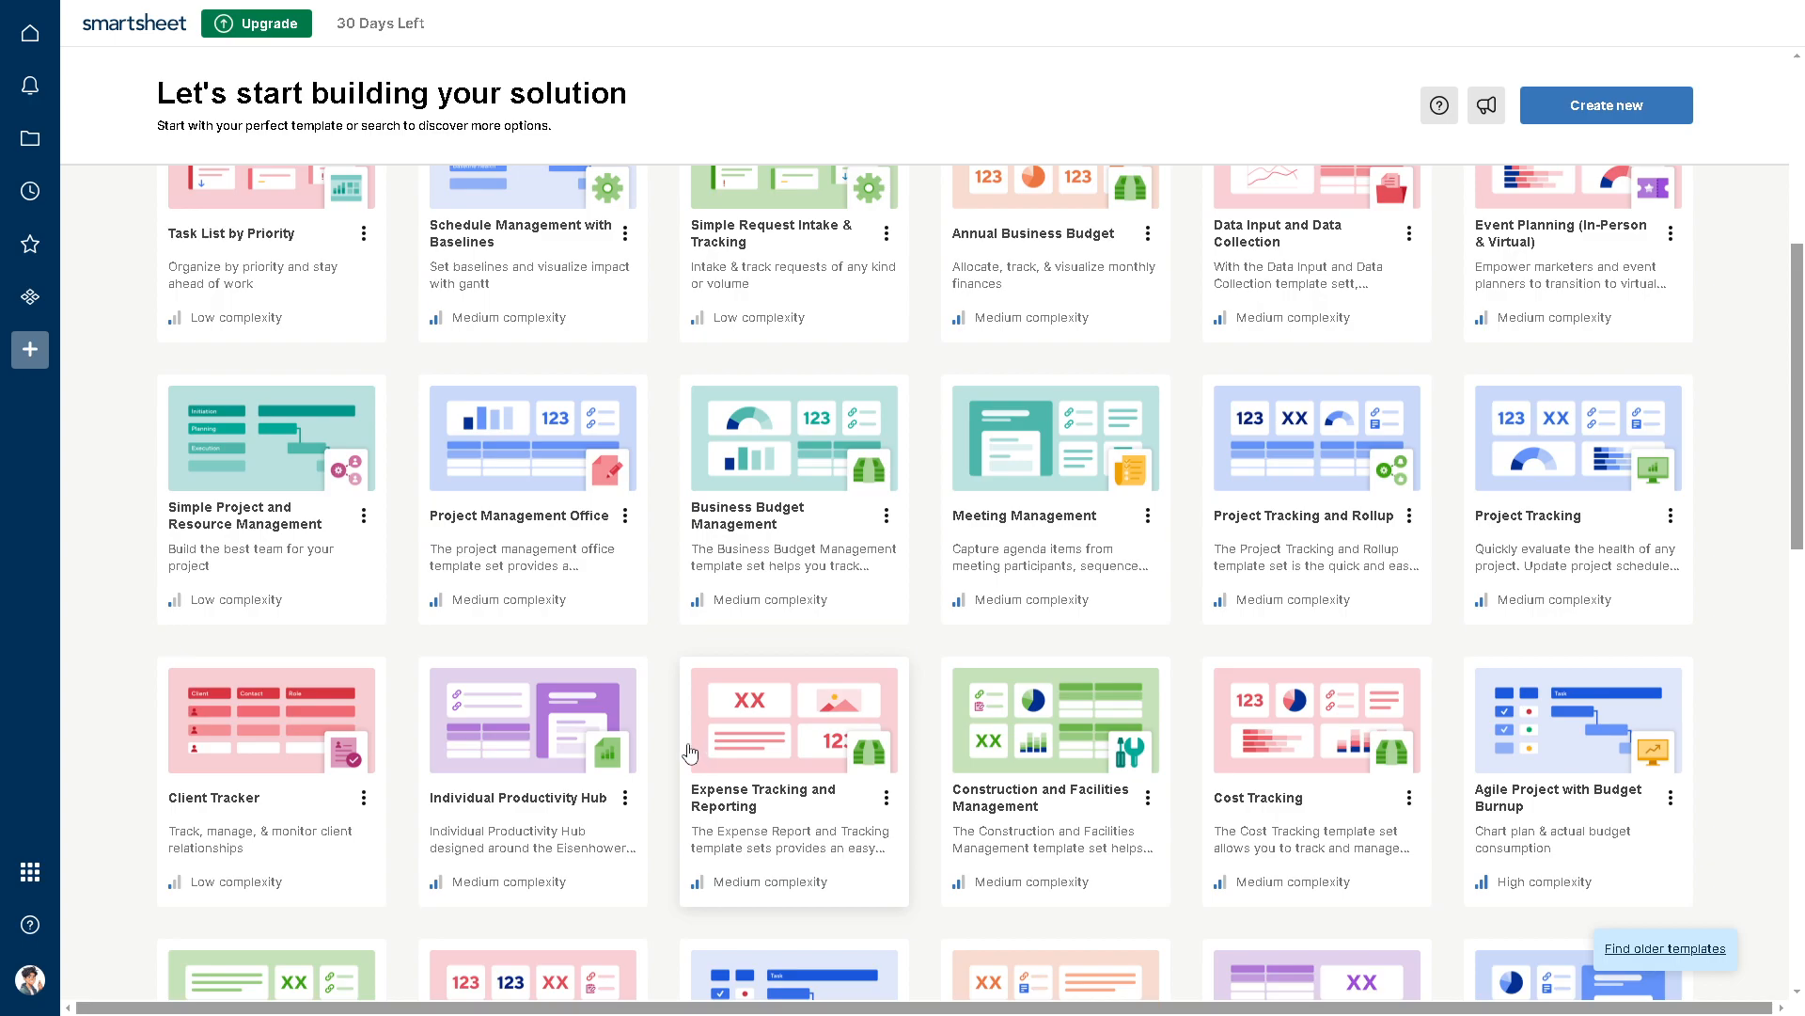
pyautogui.scroll(-3, 690, 752)
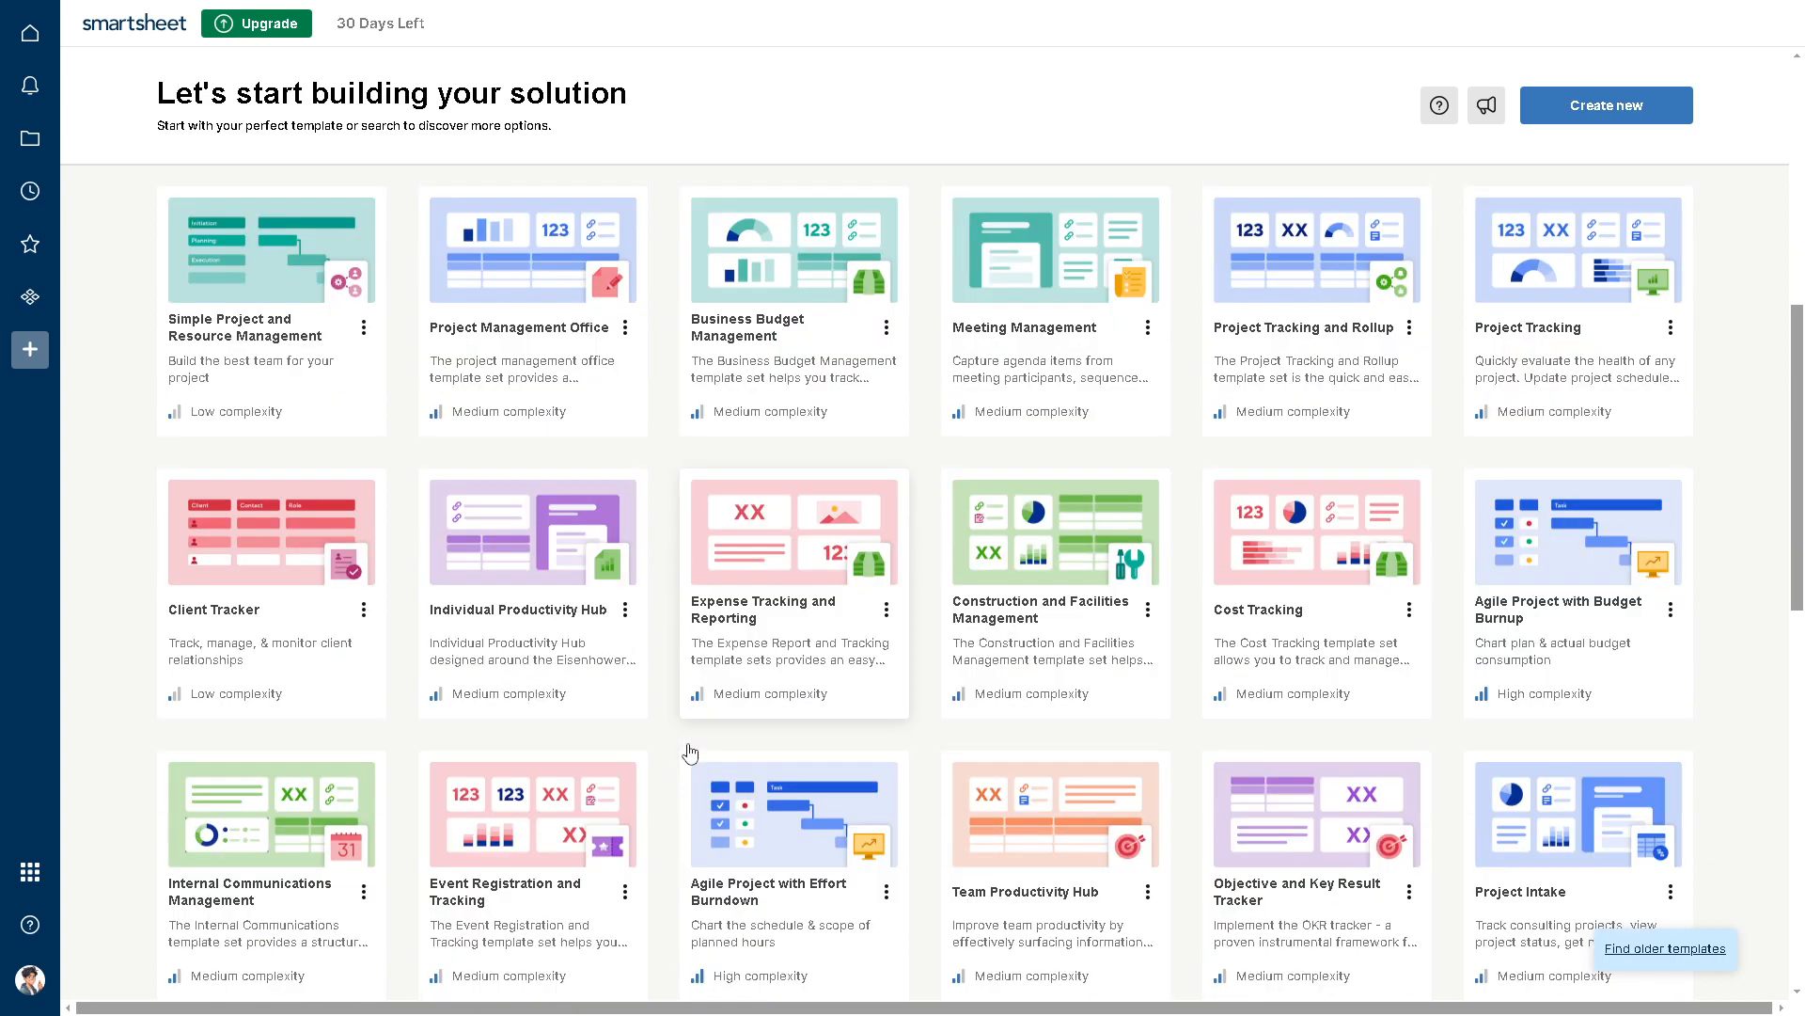
pyautogui.scroll(-2, 687, 747)
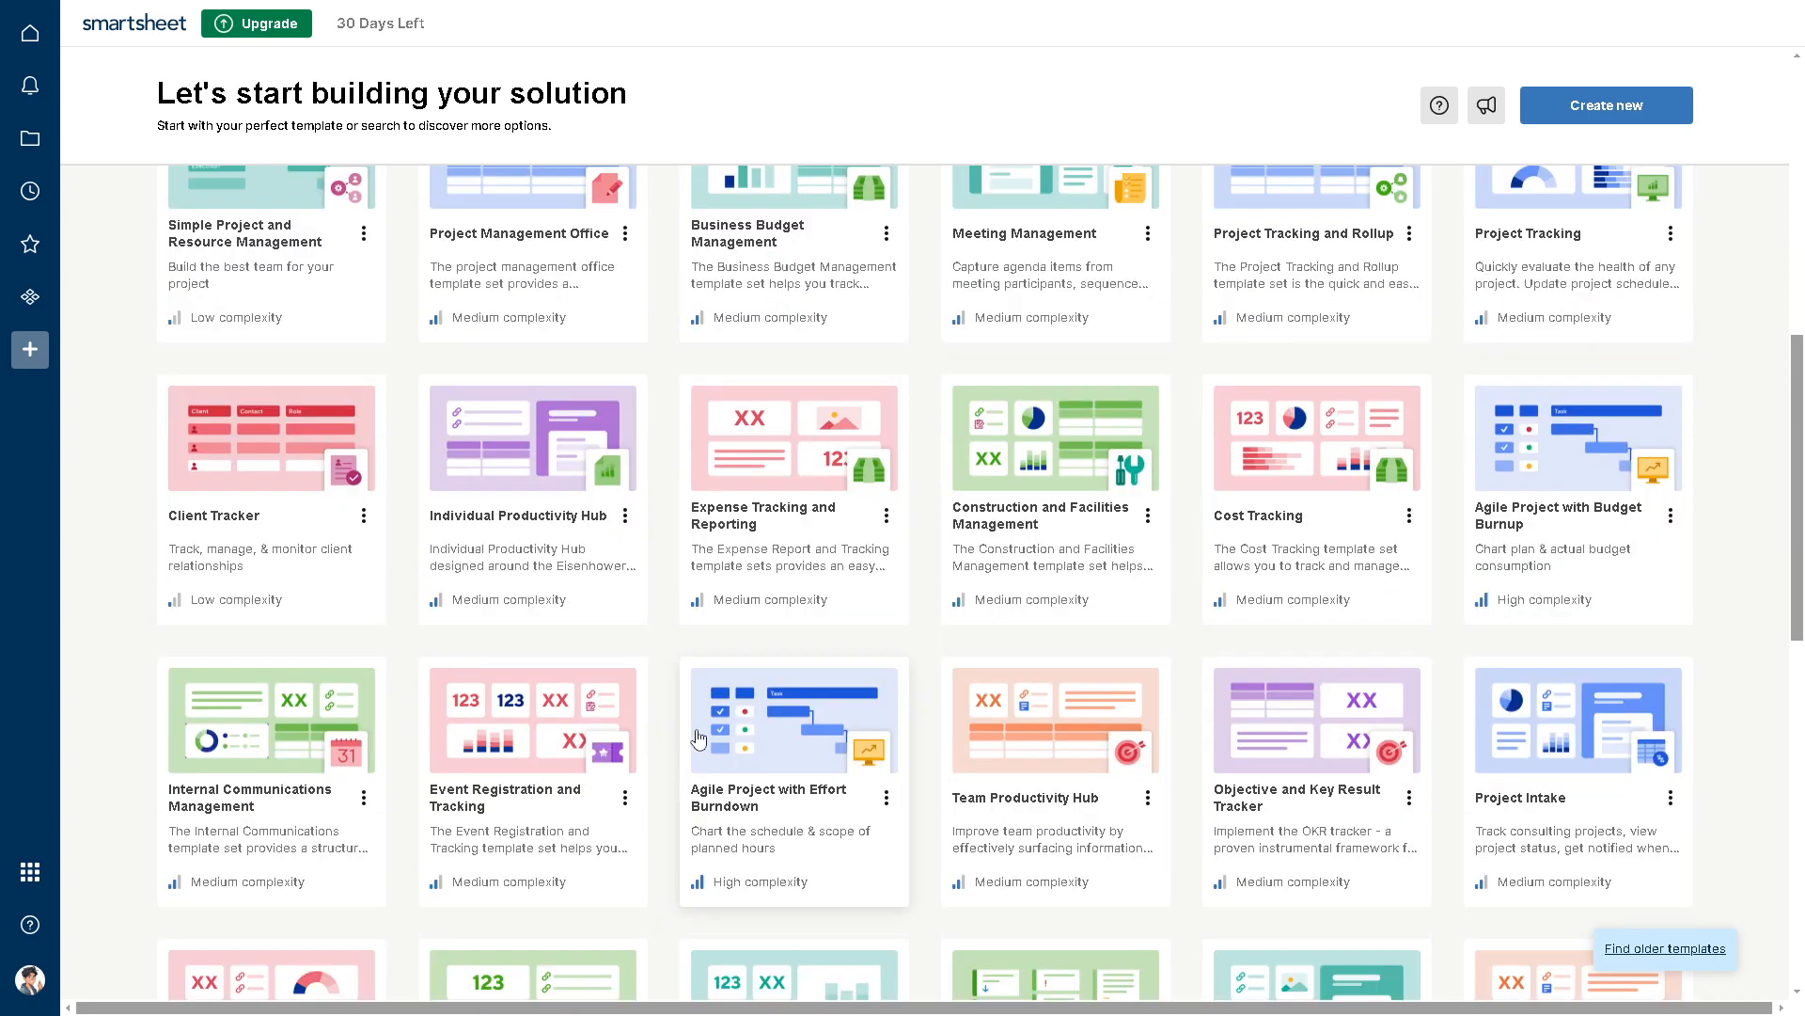
pyautogui.scroll(-3, 696, 743)
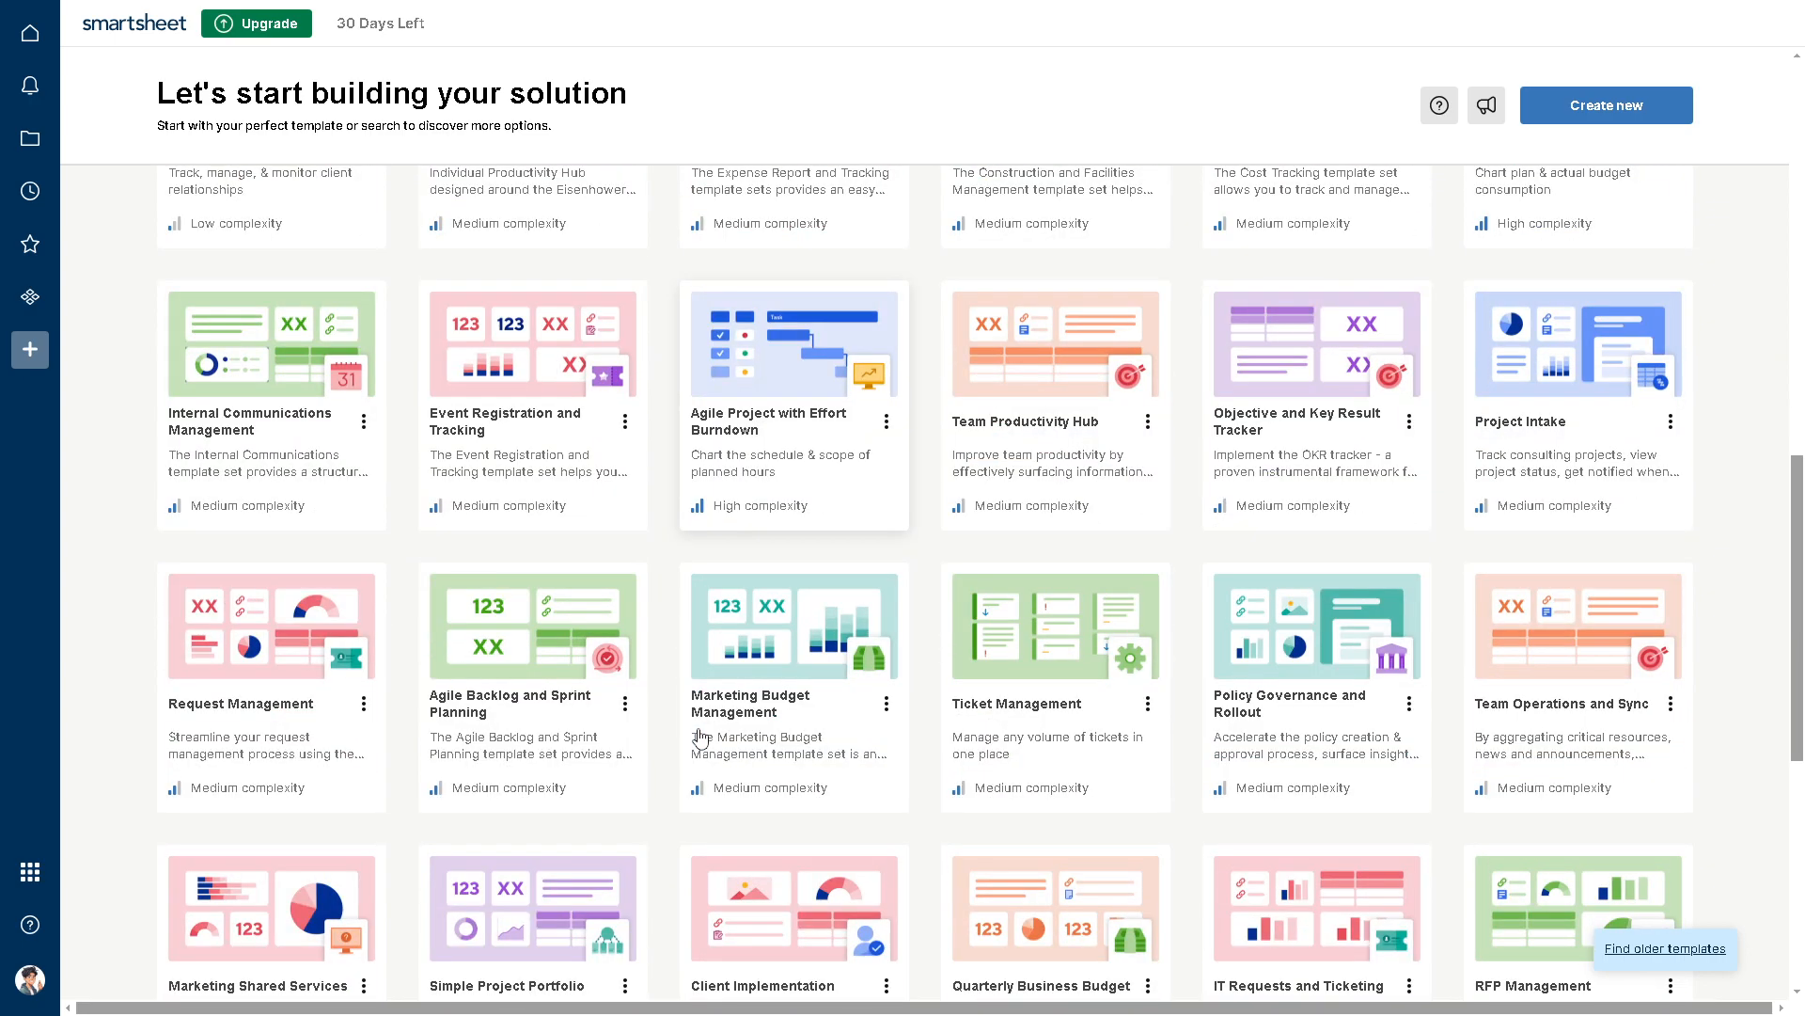
pyautogui.scroll(-1, 700, 735)
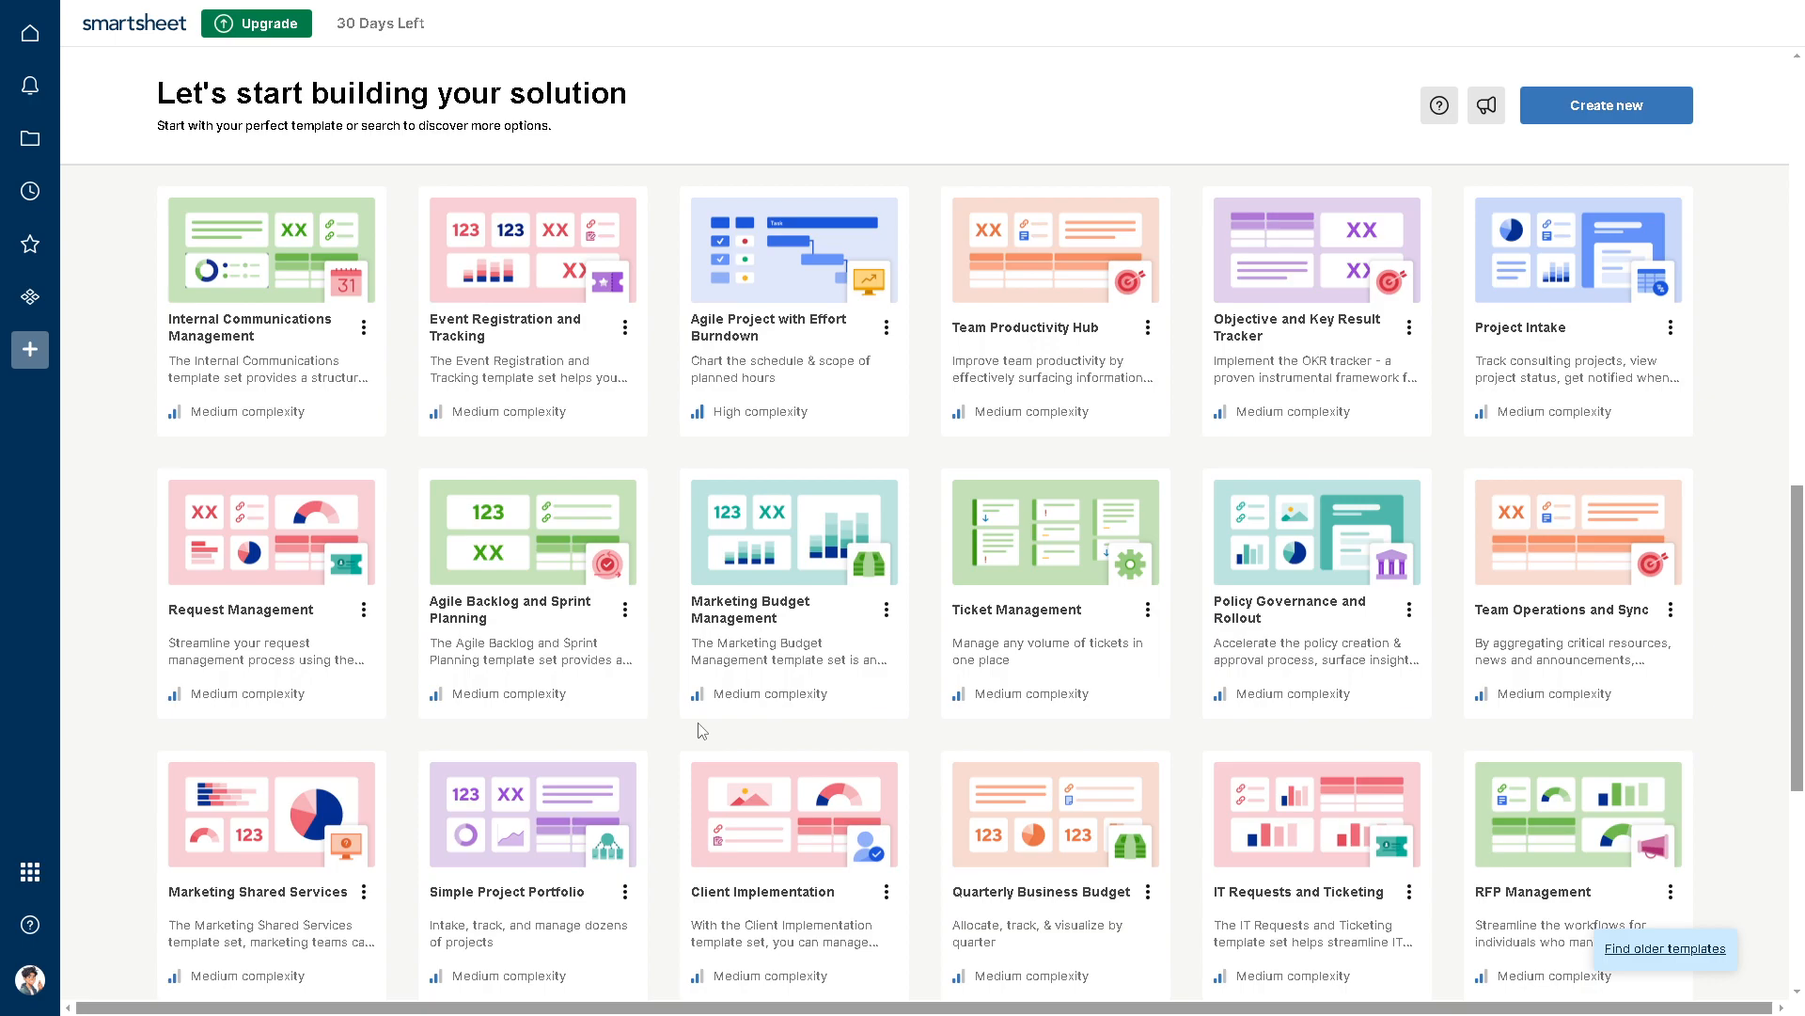
pyautogui.scroll(-1, 703, 724)
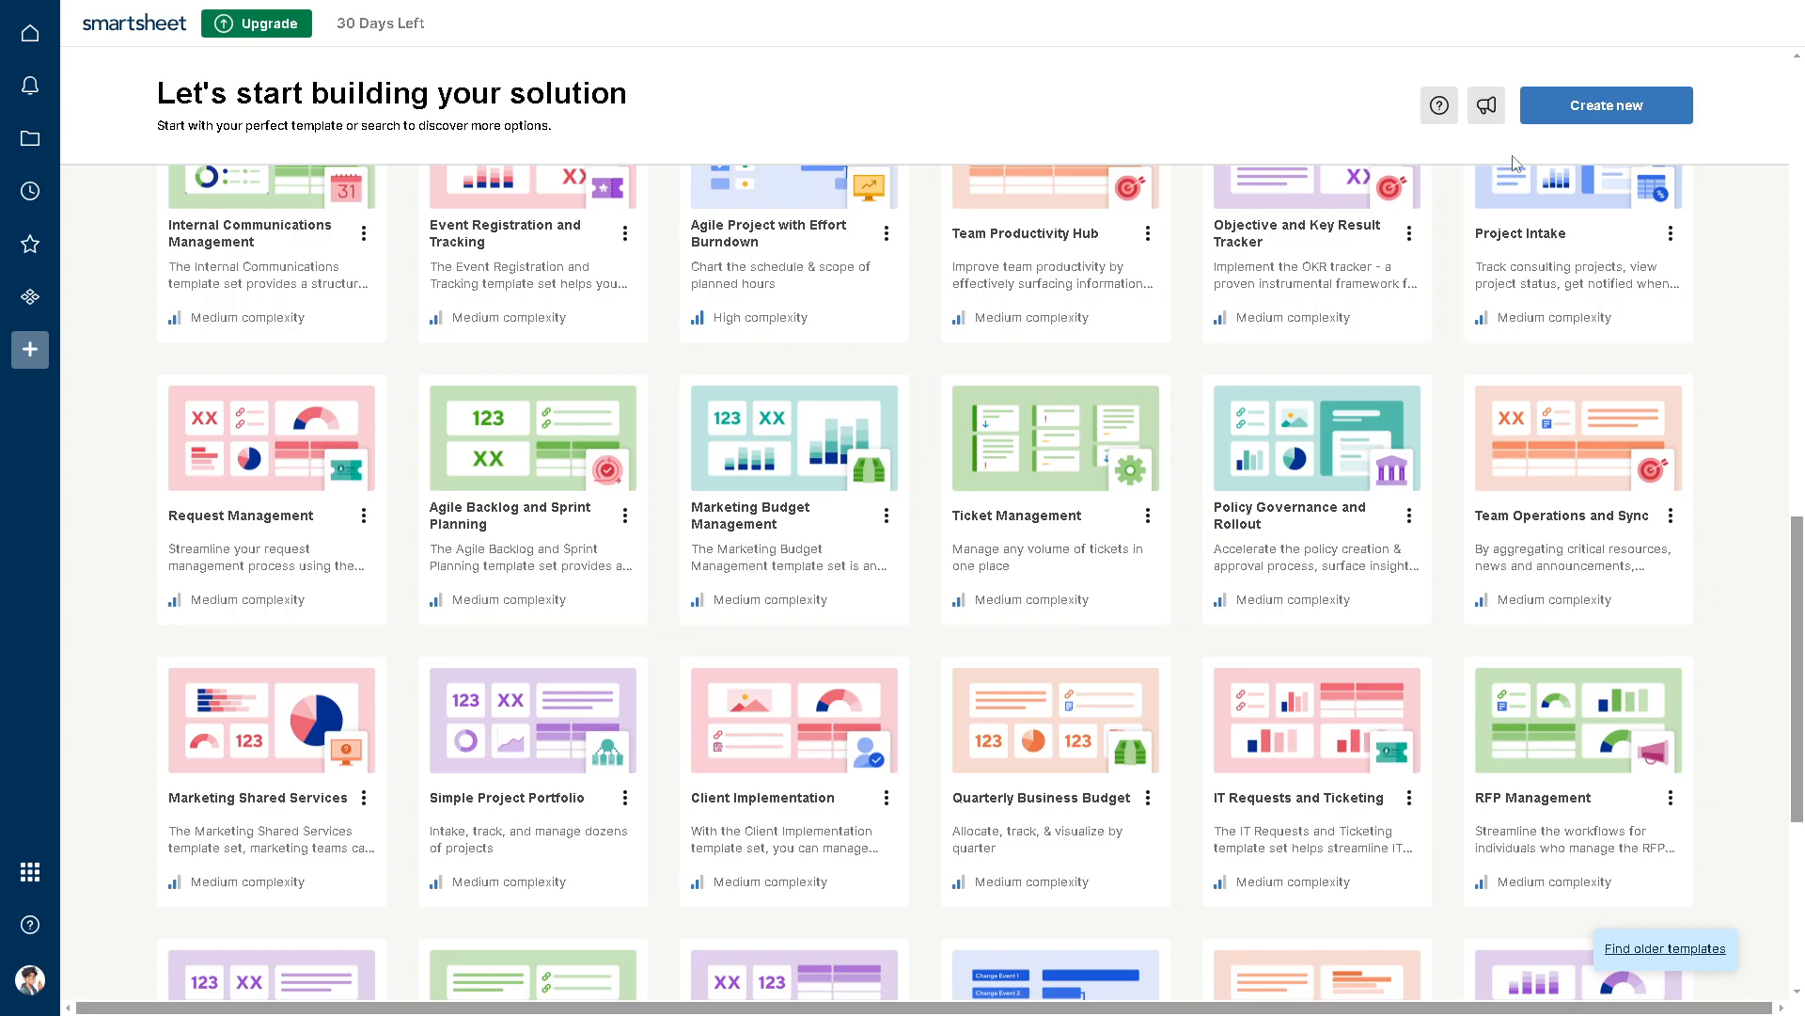
# Step: Create a new blank sheet named "how to apply formula to entire column in smartshee"
pyautogui.click(1579, 113)
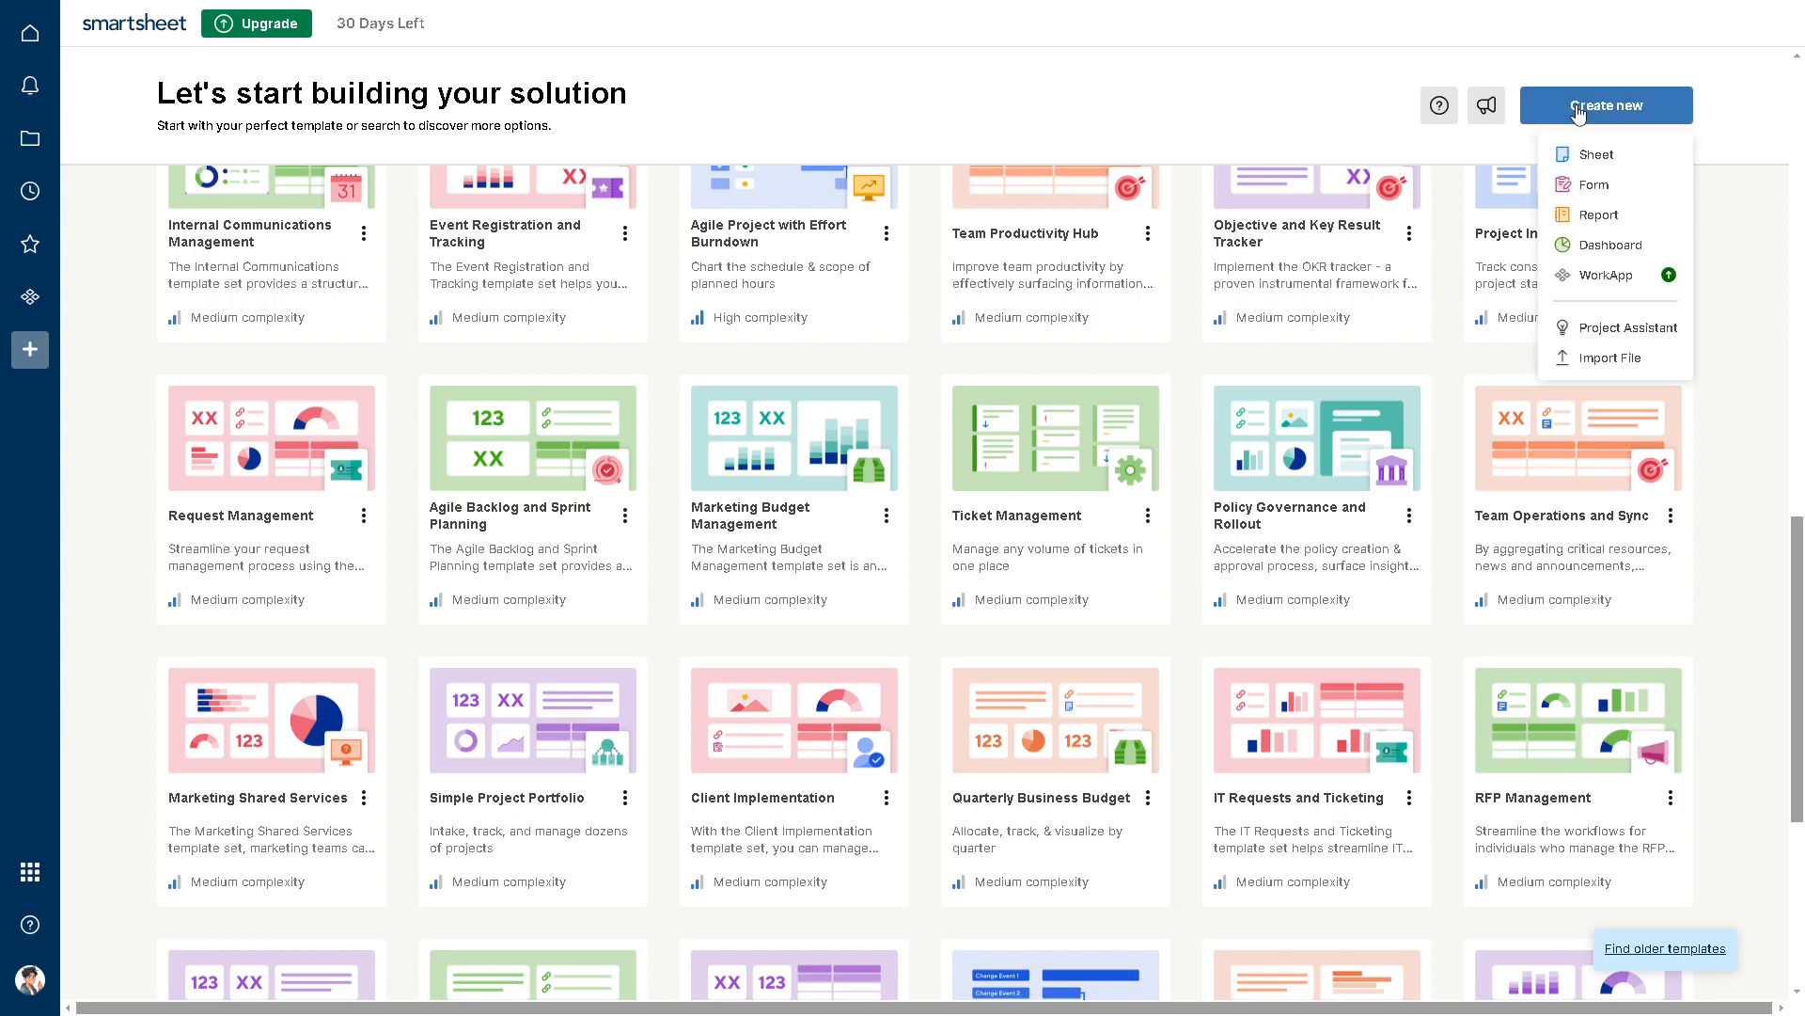
pyautogui.click(1596, 157)
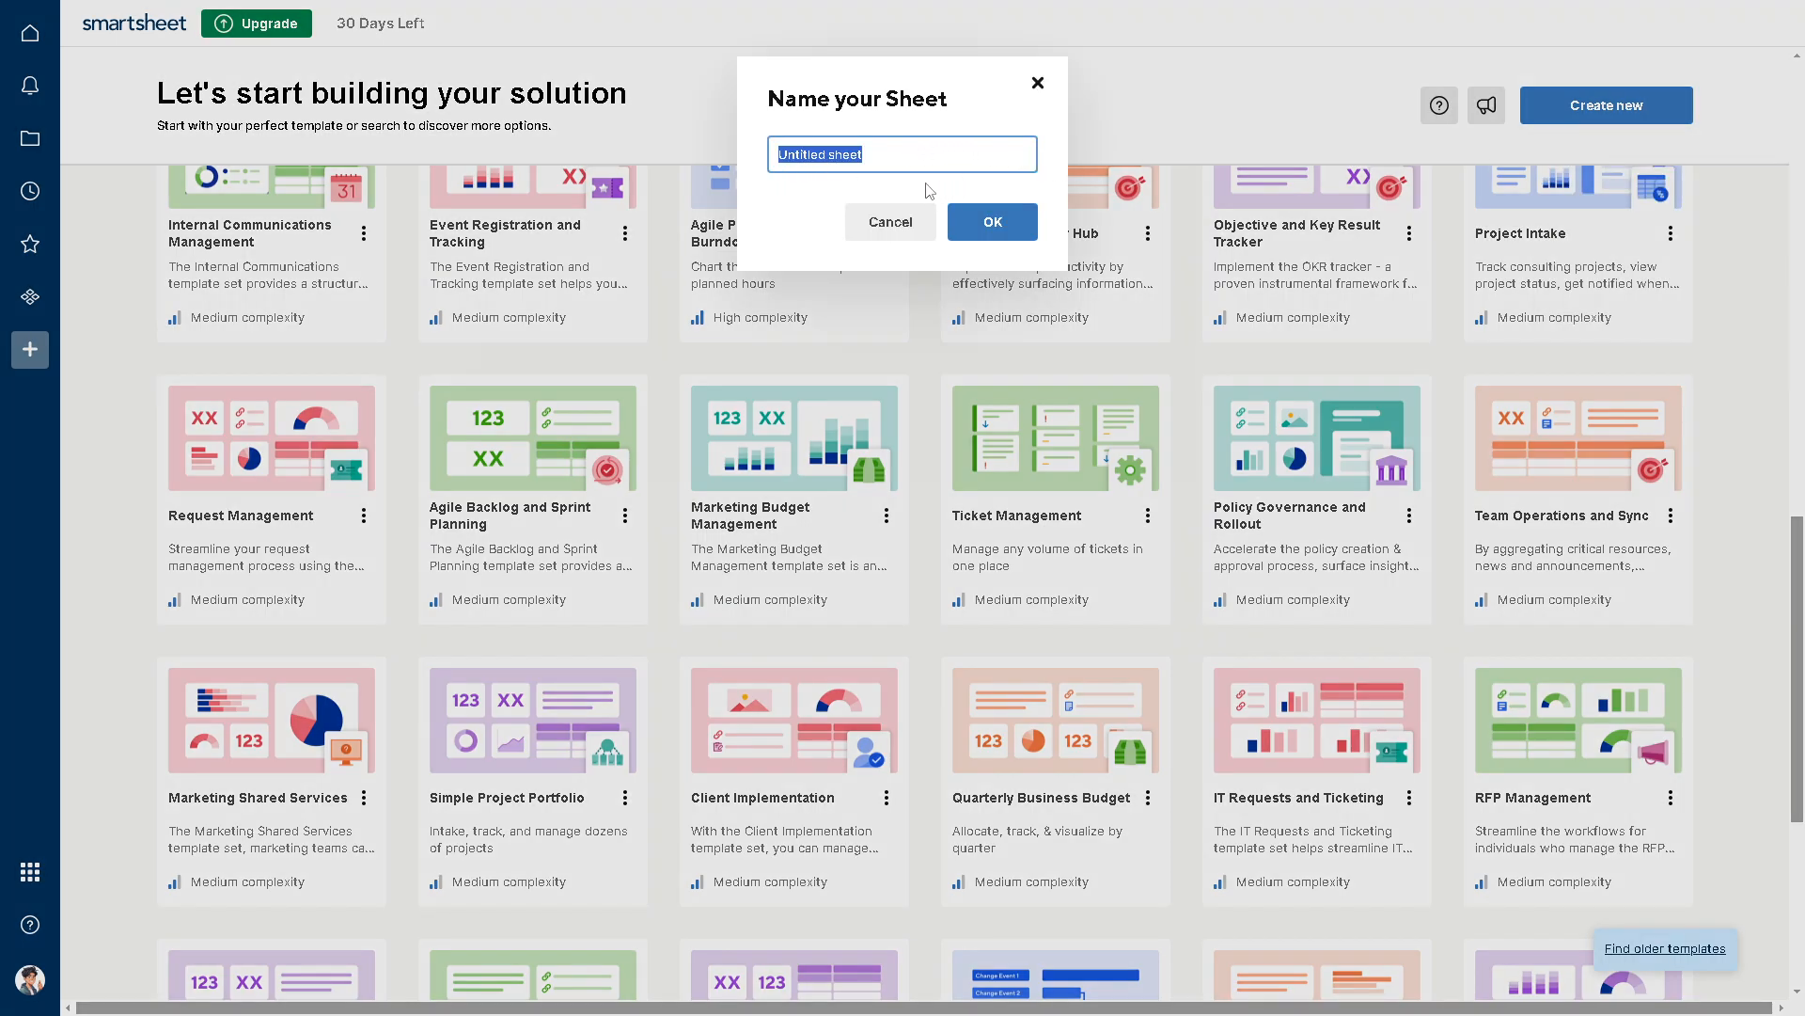
pyautogui.write('how to apply formula to entire column in smartsheet')
pyautogui.click(885, 154)
pyautogui.hotkey('shift', 'Home')
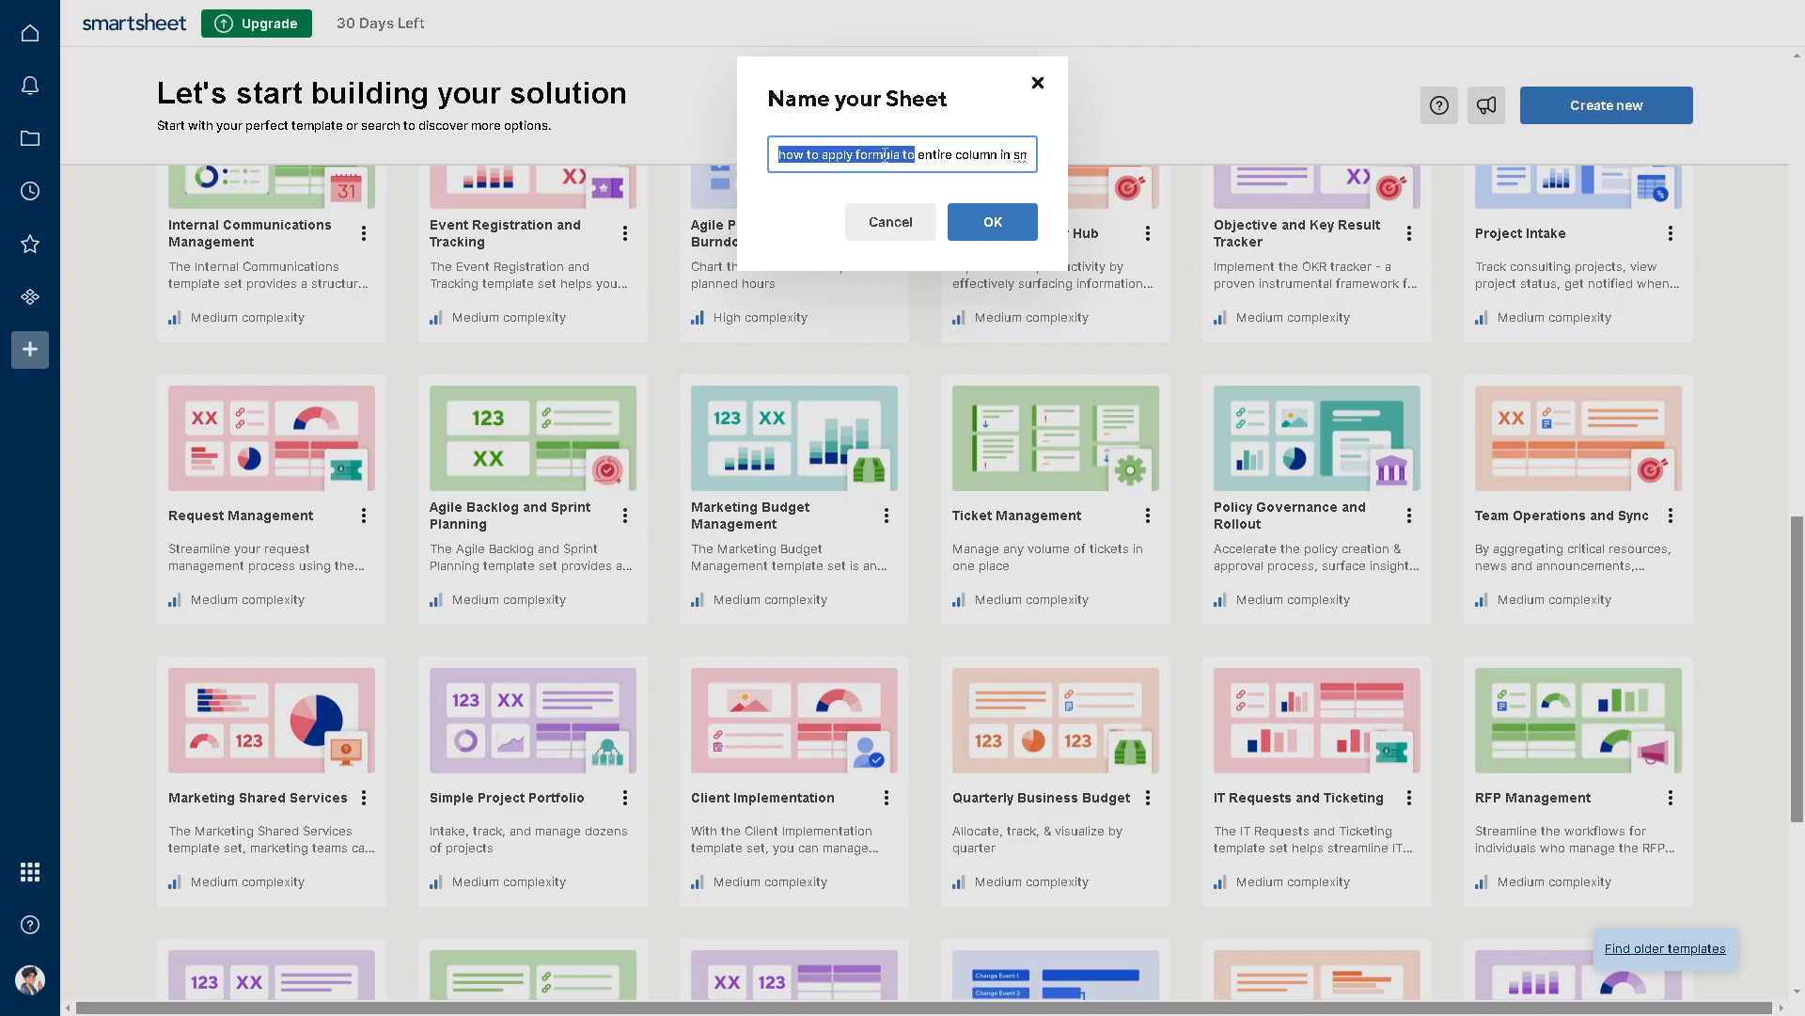
pyautogui.click(1016, 230)
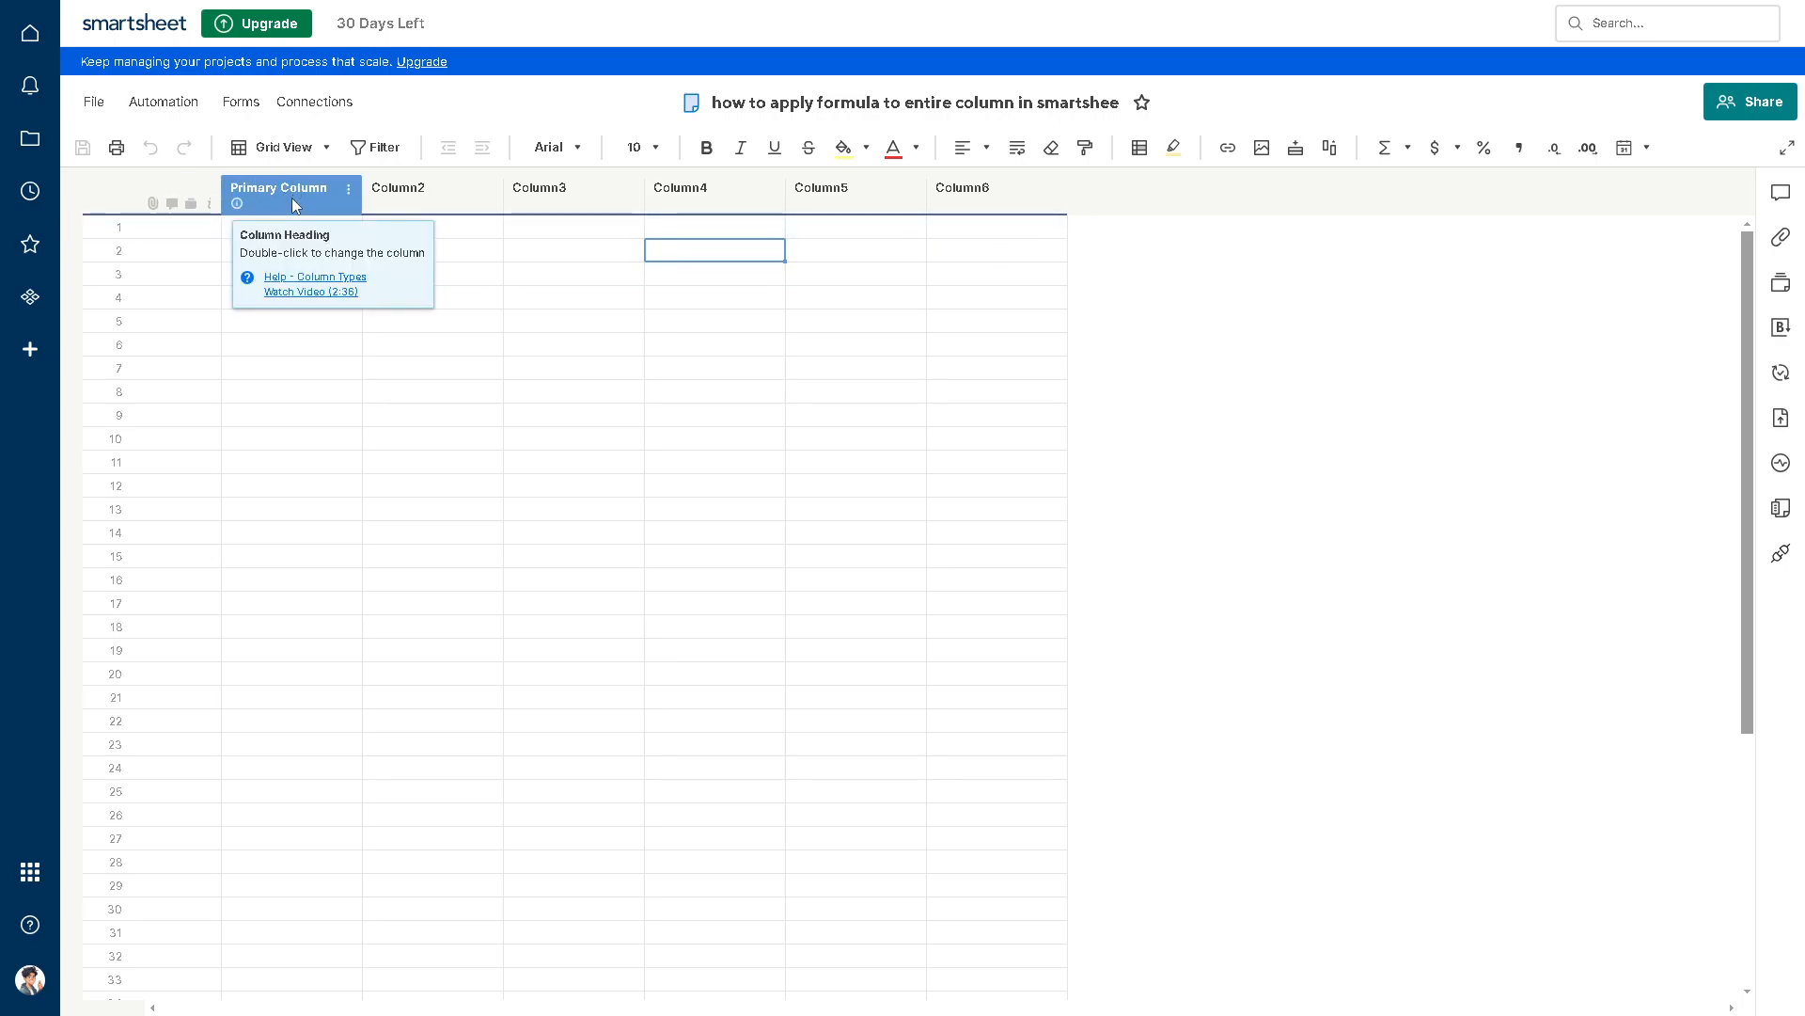
# Step: Rename the primary column with a person's first name and rename Column2 as Guide
pyautogui.click(349, 190)
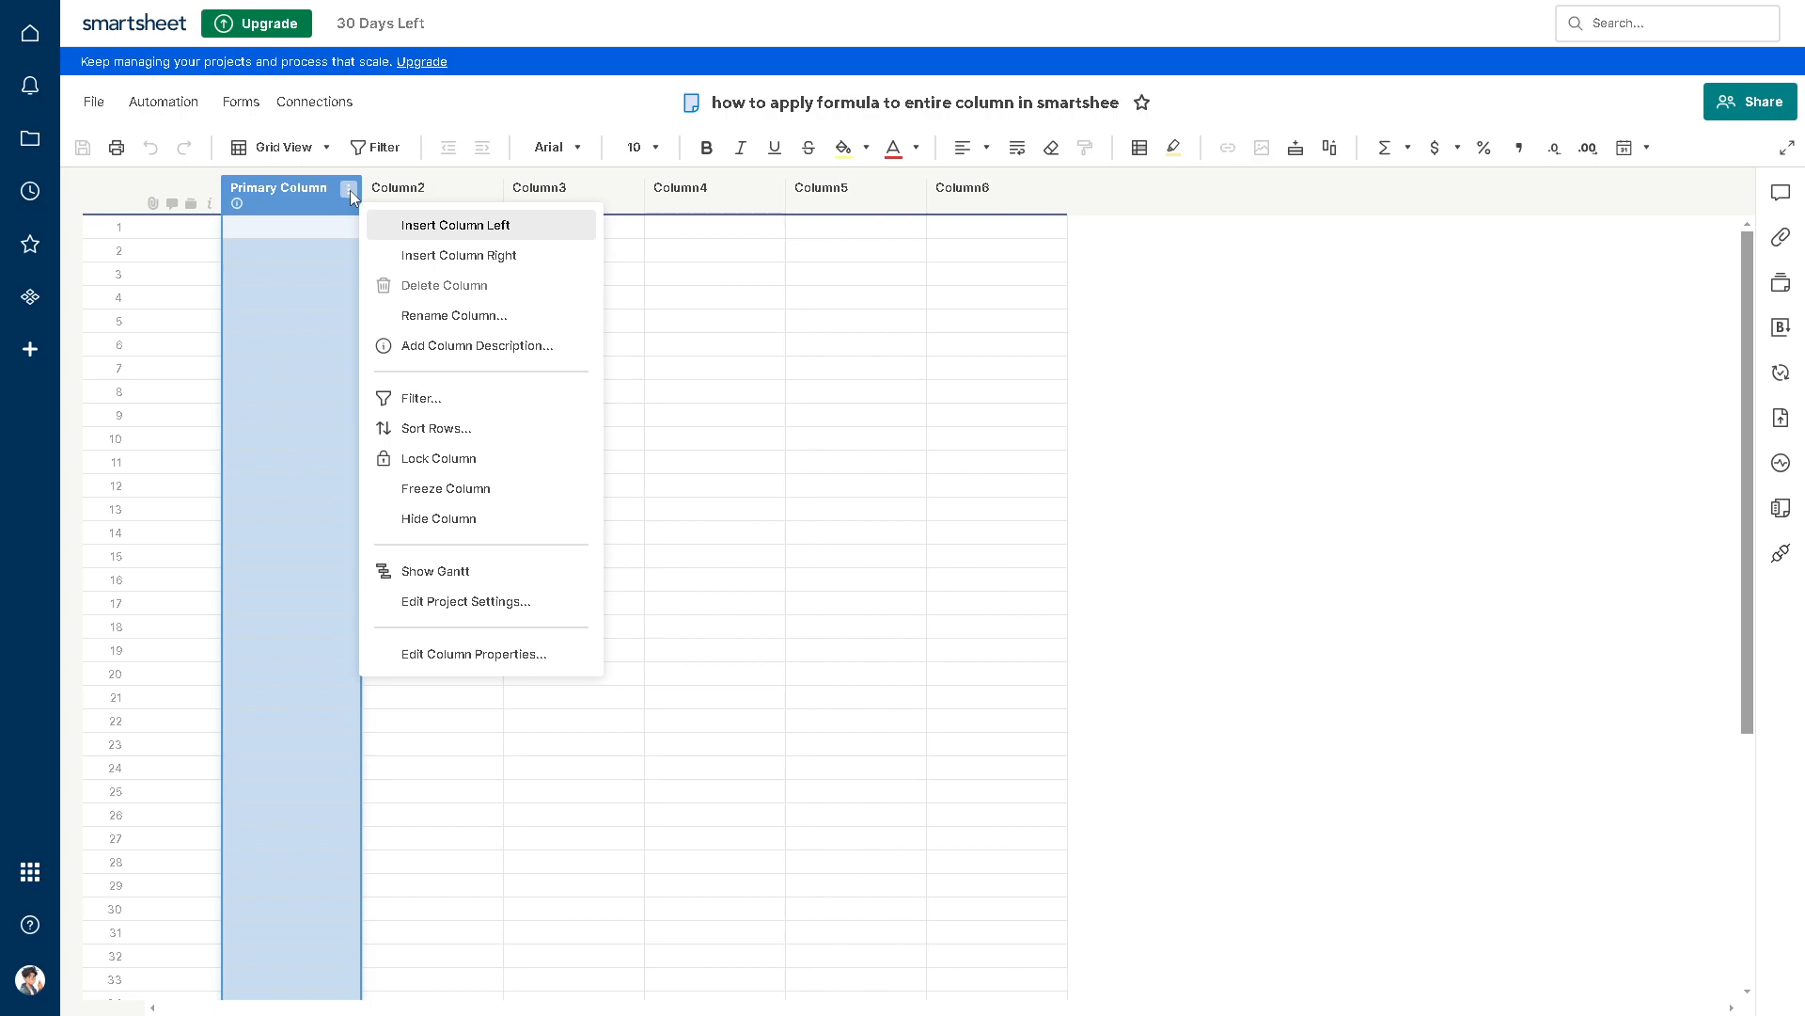
pyautogui.doubleClick(297, 201)
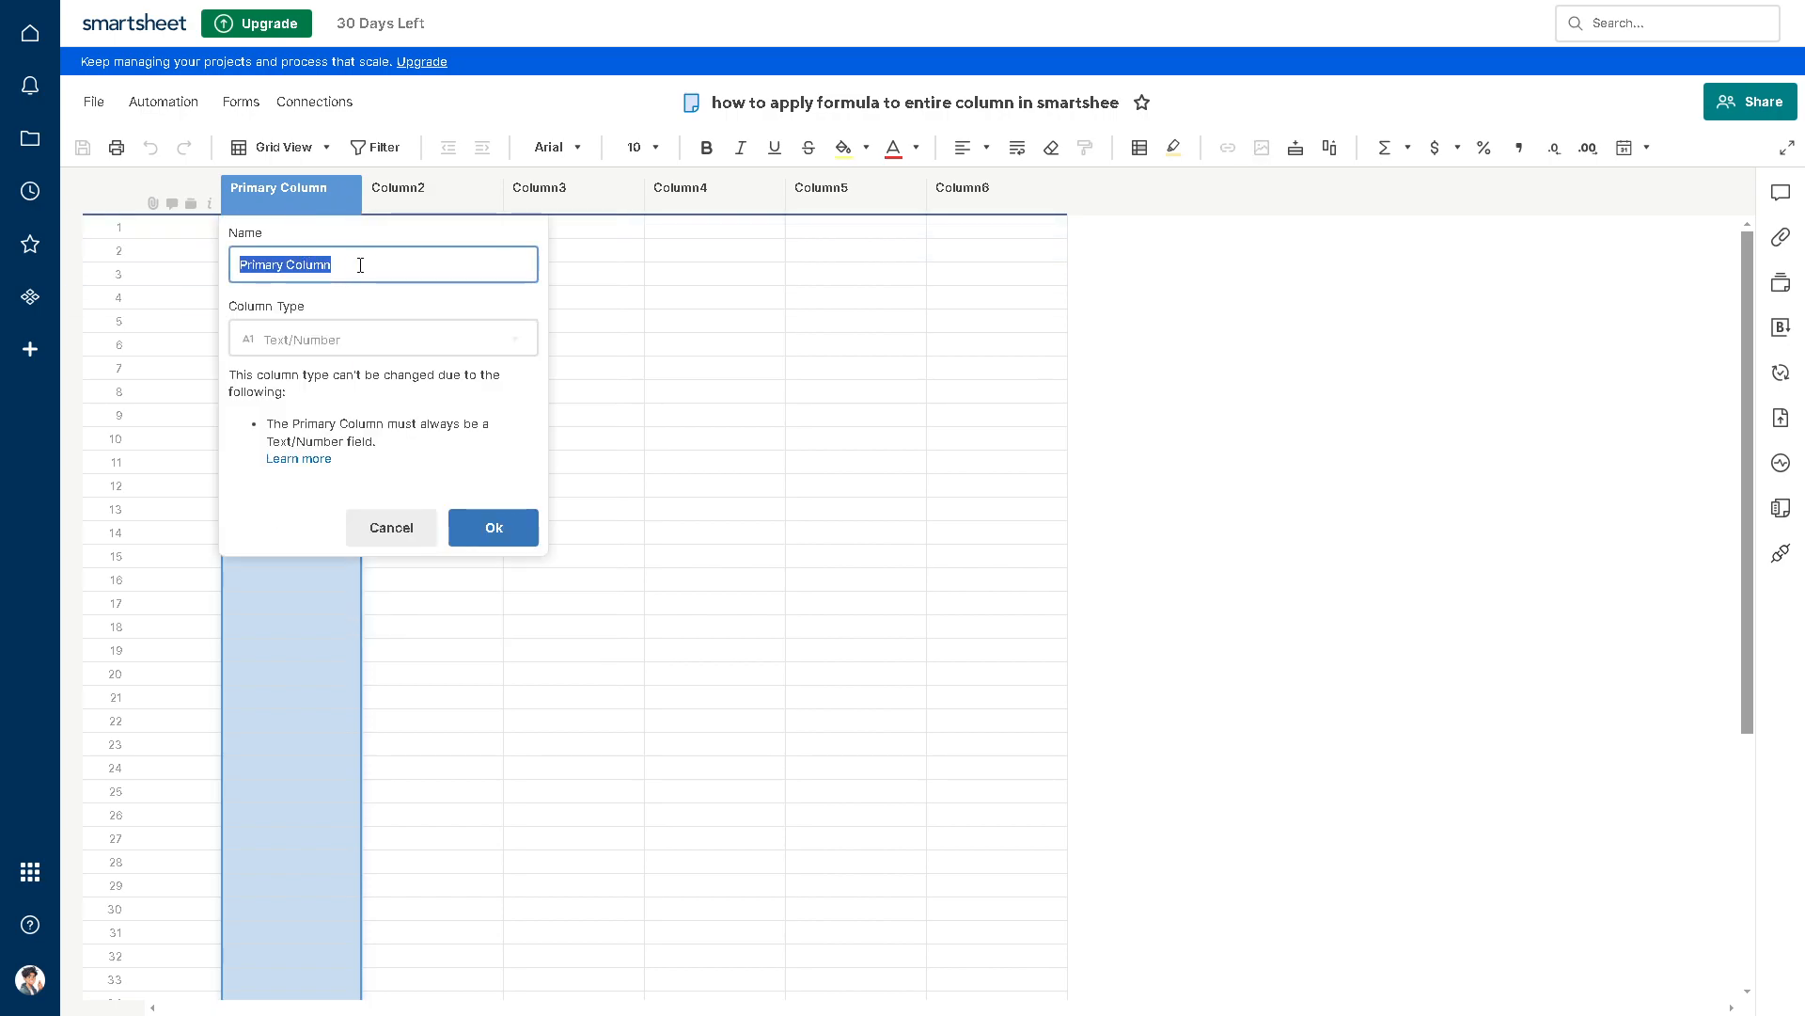
pyautogui.write('Andy')
pyautogui.click(498, 532)
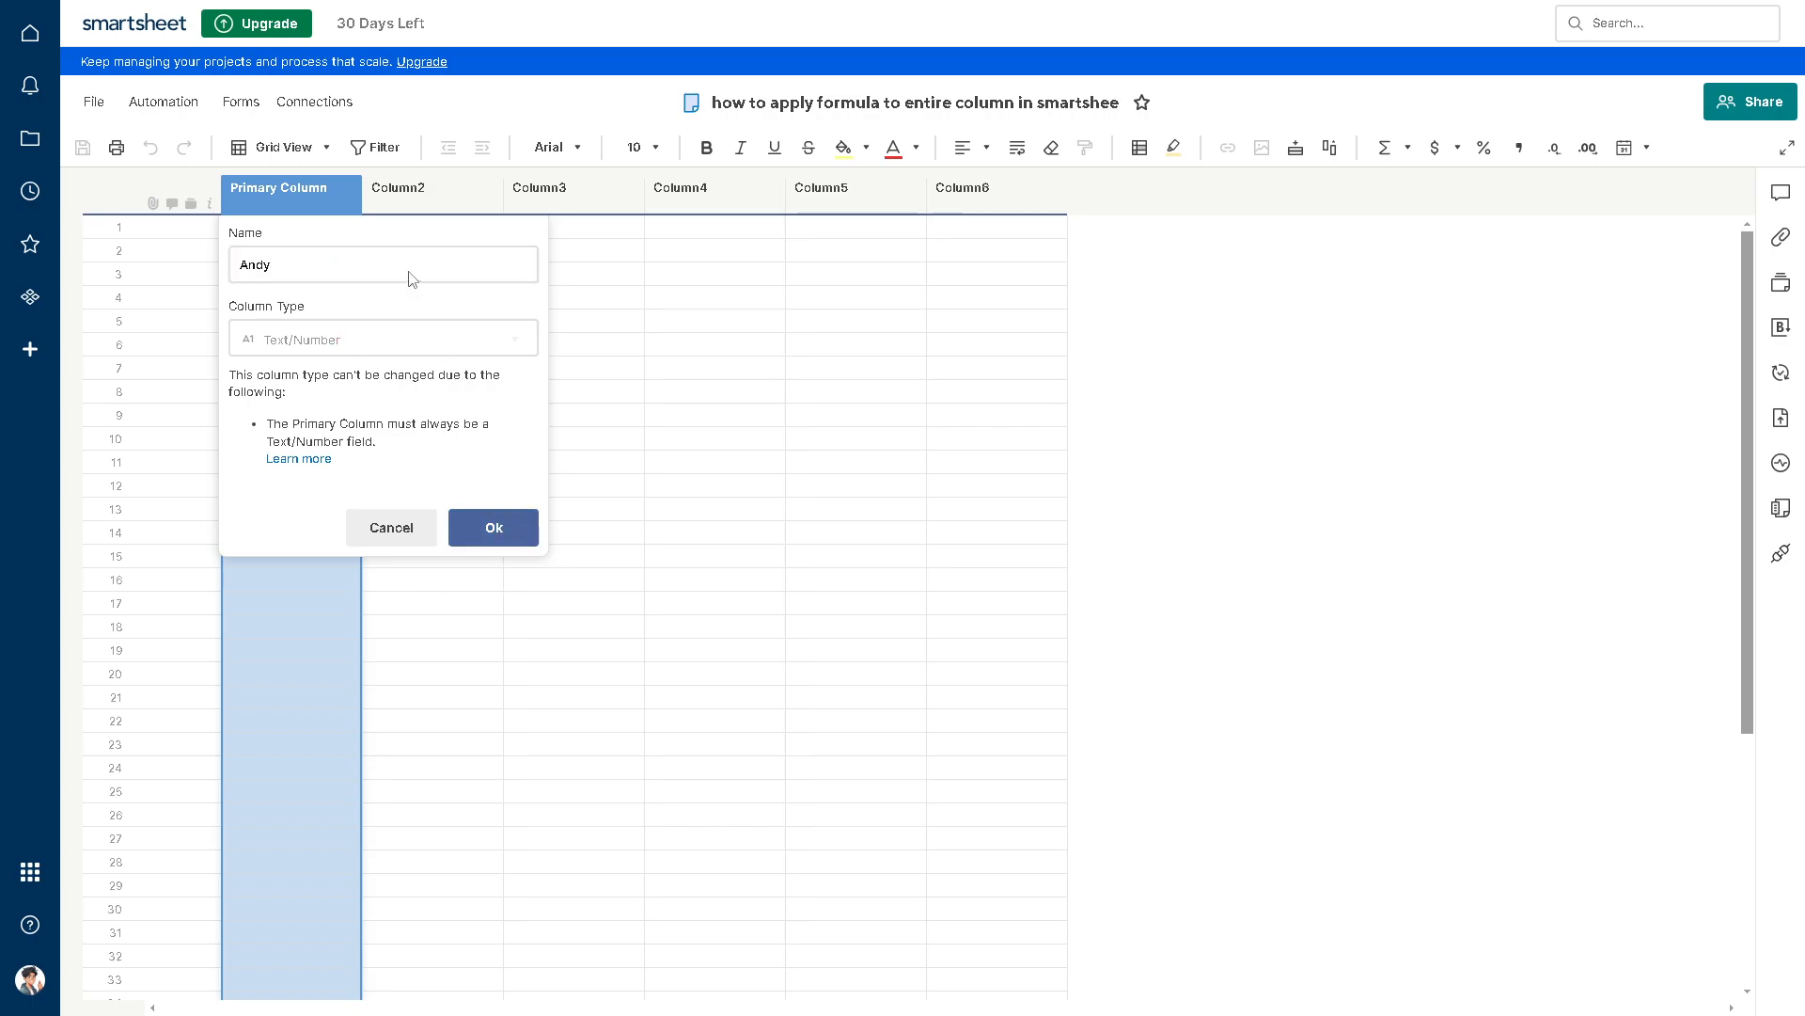
pyautogui.doubleClick(408, 192)
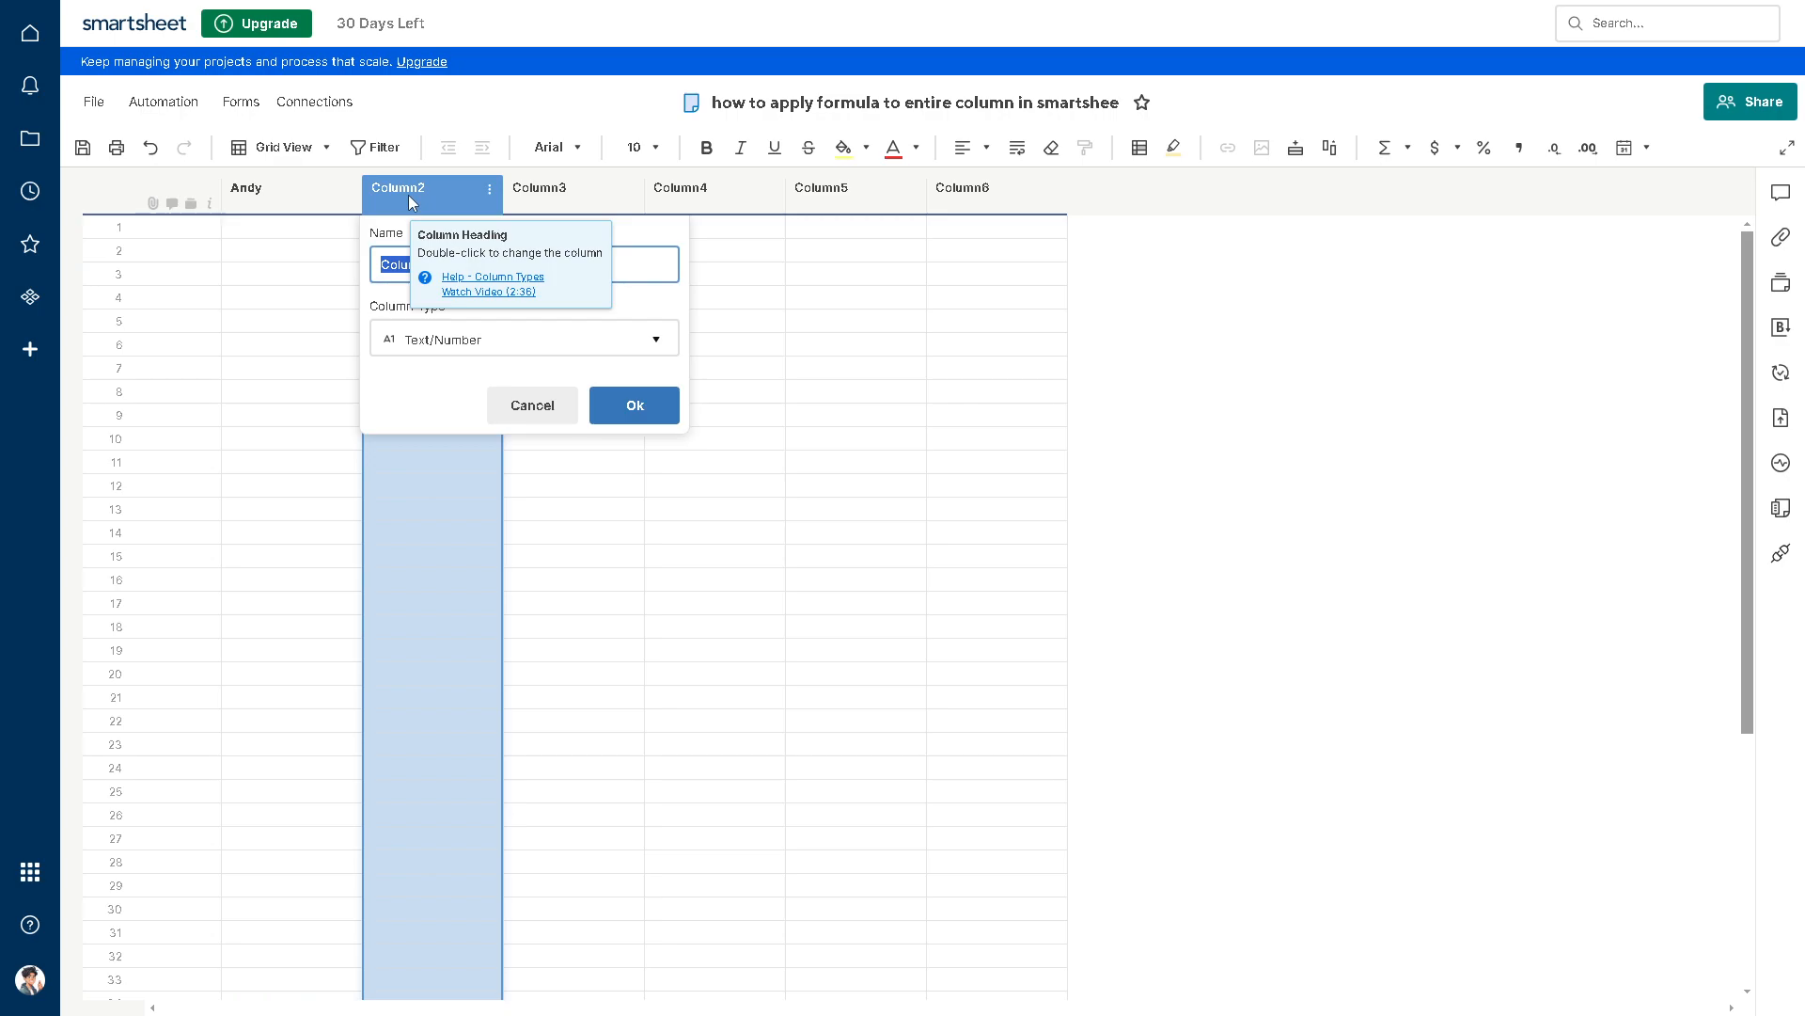
pyautogui.write('Guide')
pyautogui.click(663, 407)
pyautogui.click(693, 442)
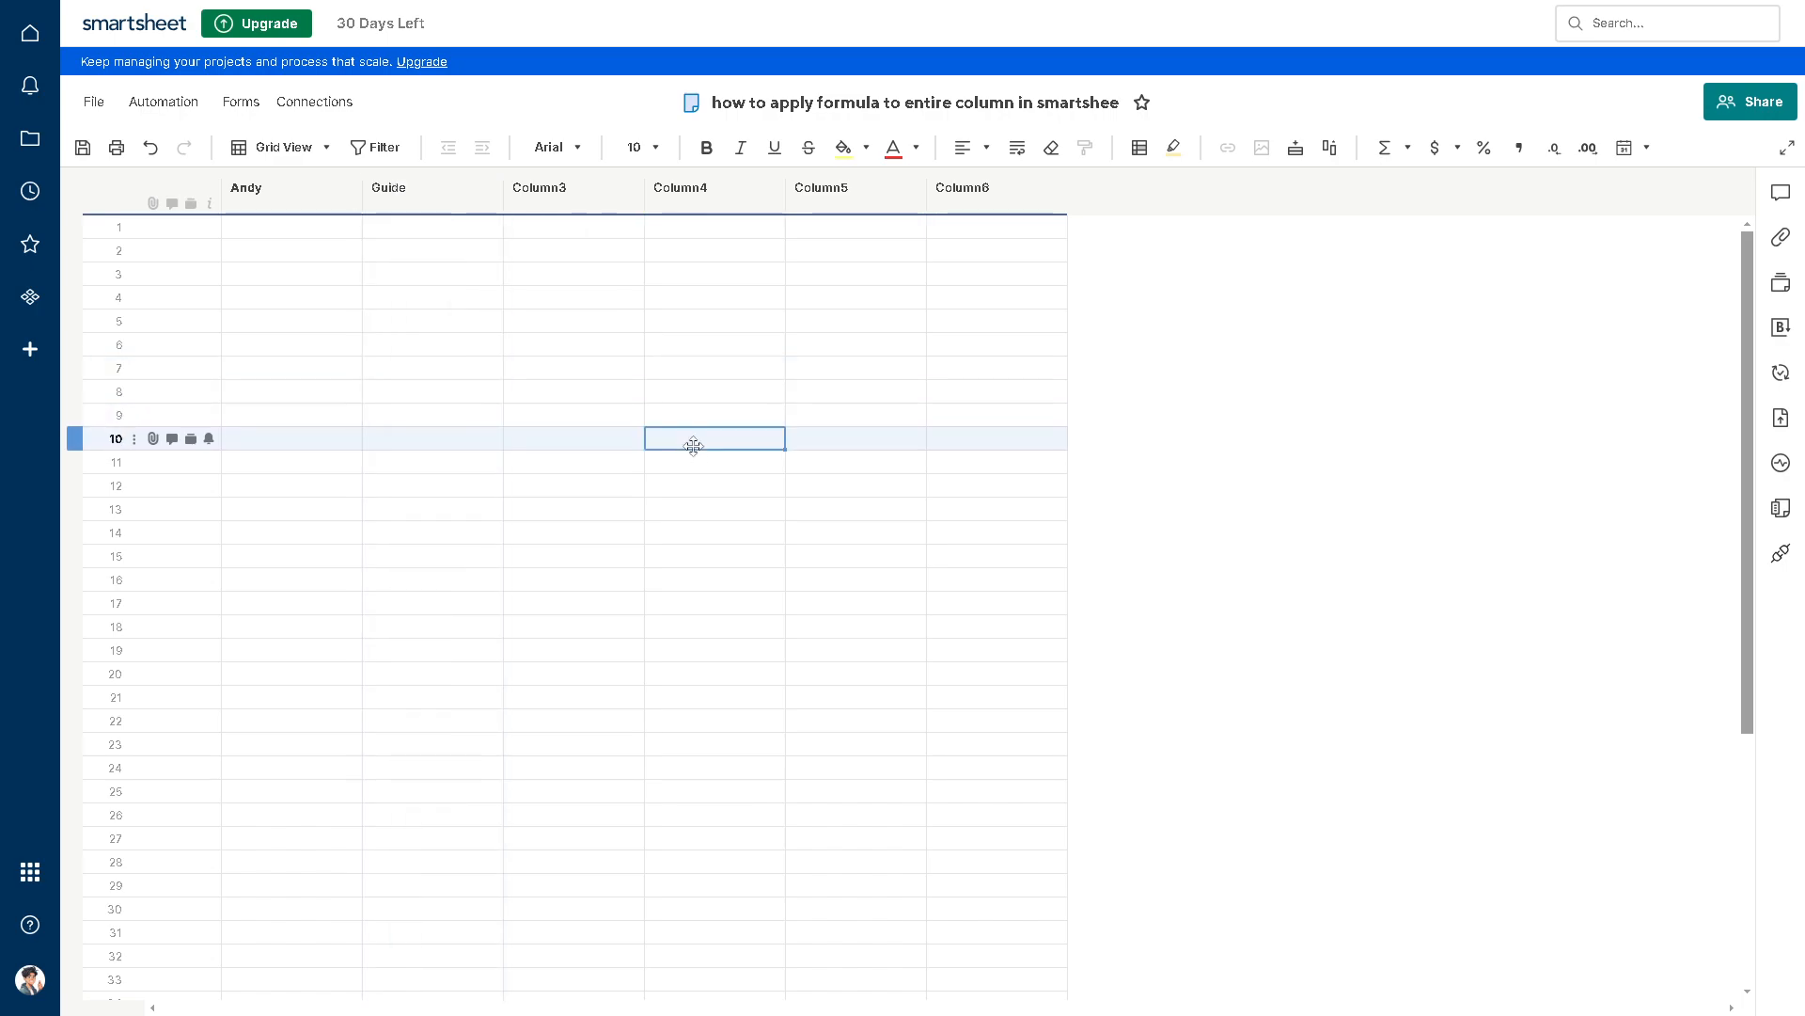
# Step: Rename Column3 as Youtube and Column4 as Tutorial, keeping the Text/Number column type
pyautogui.doubleClick(561, 198)
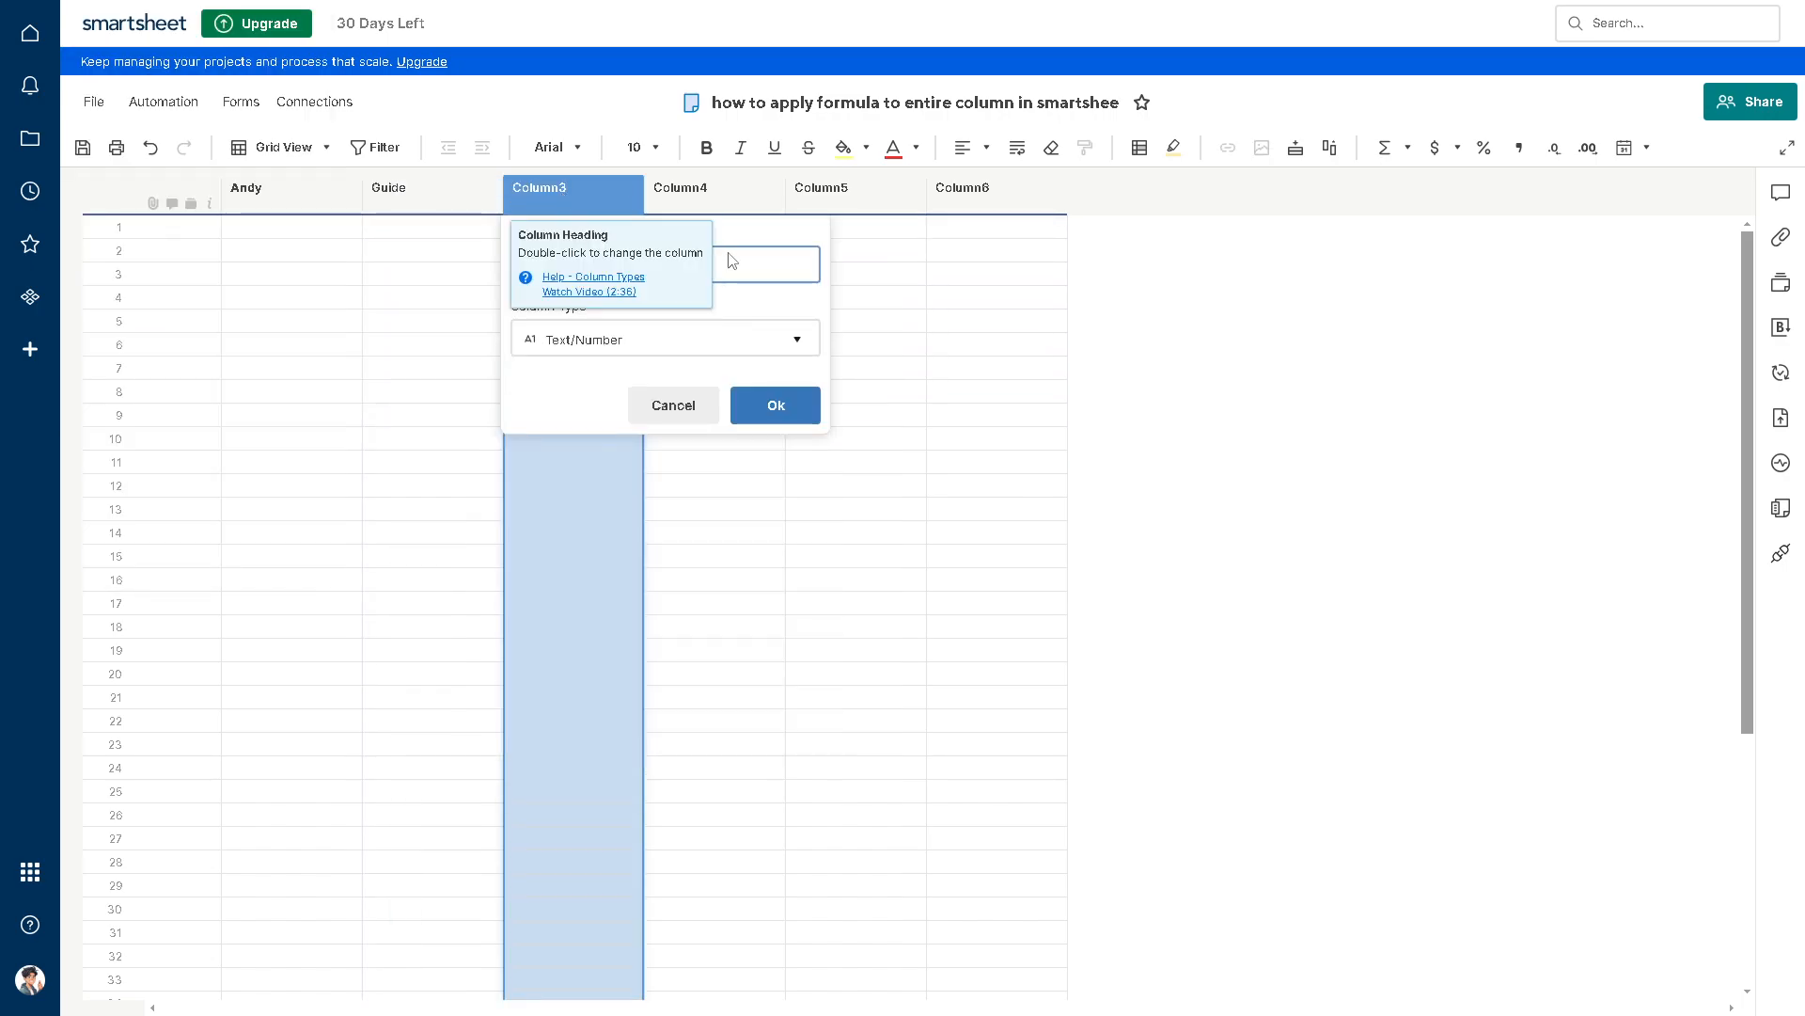
pyautogui.click(769, 407)
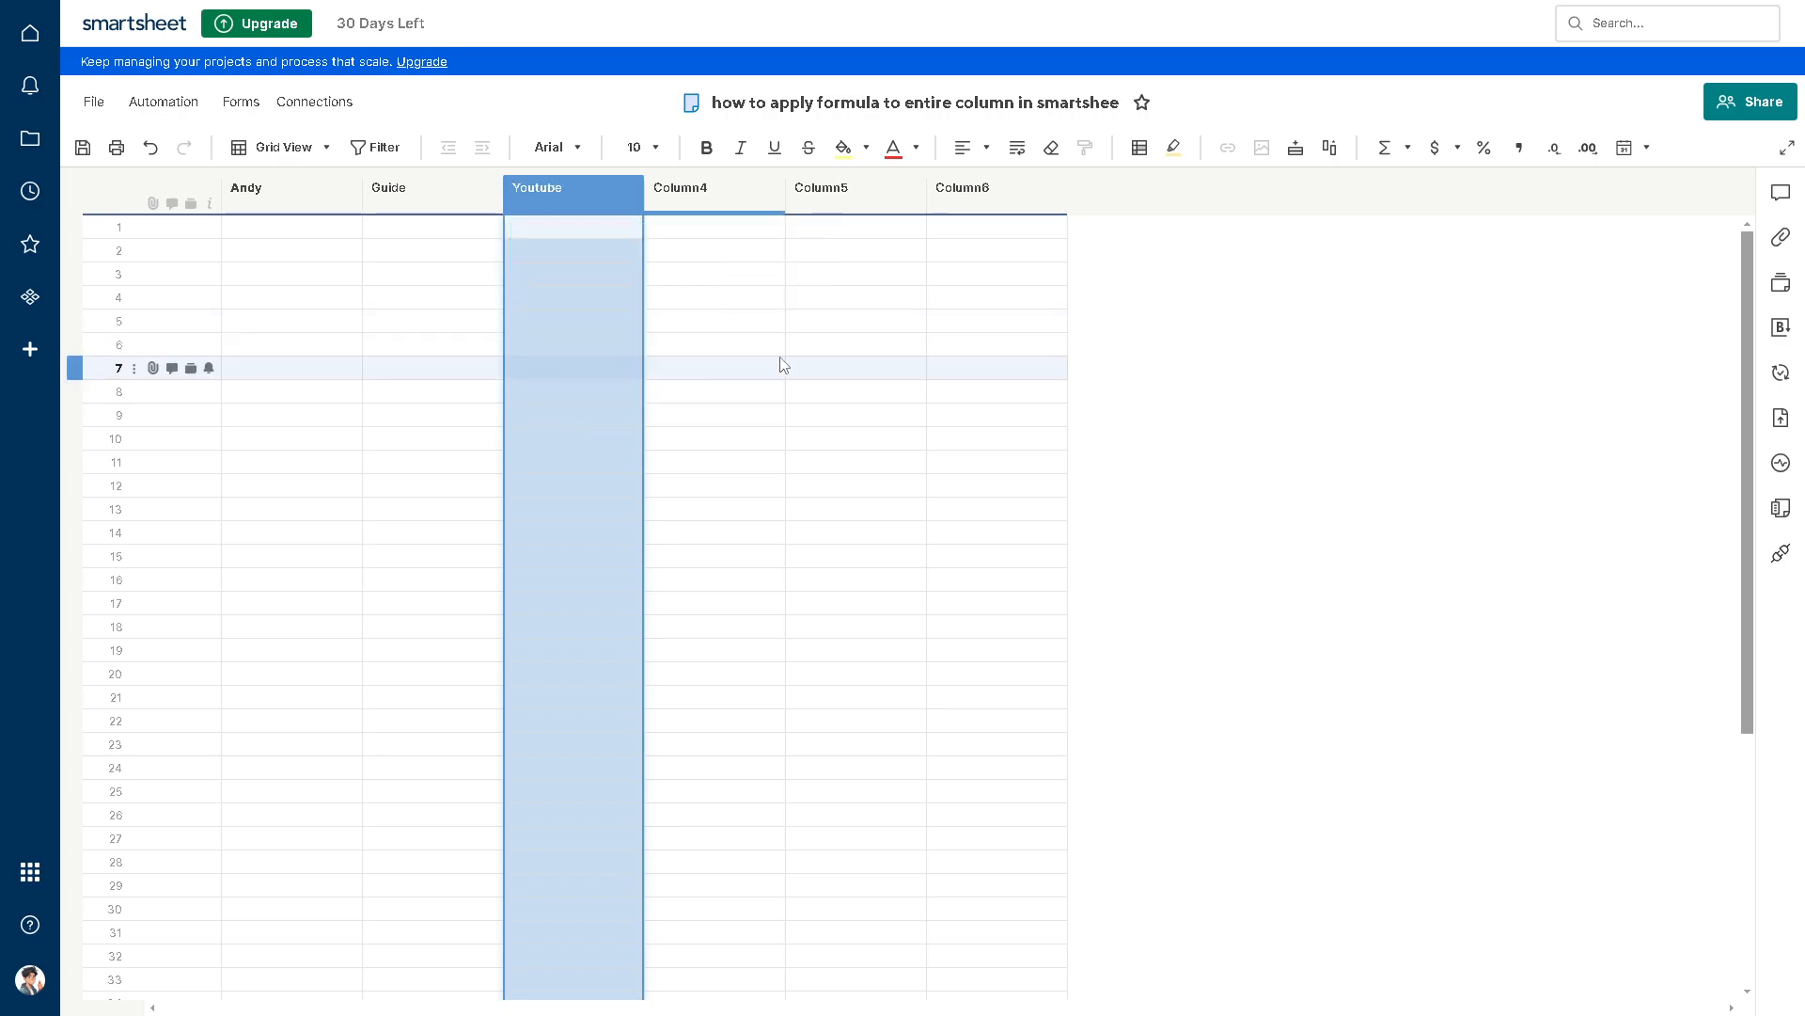
pyautogui.click(807, 345)
pyautogui.doubleClick(700, 212)
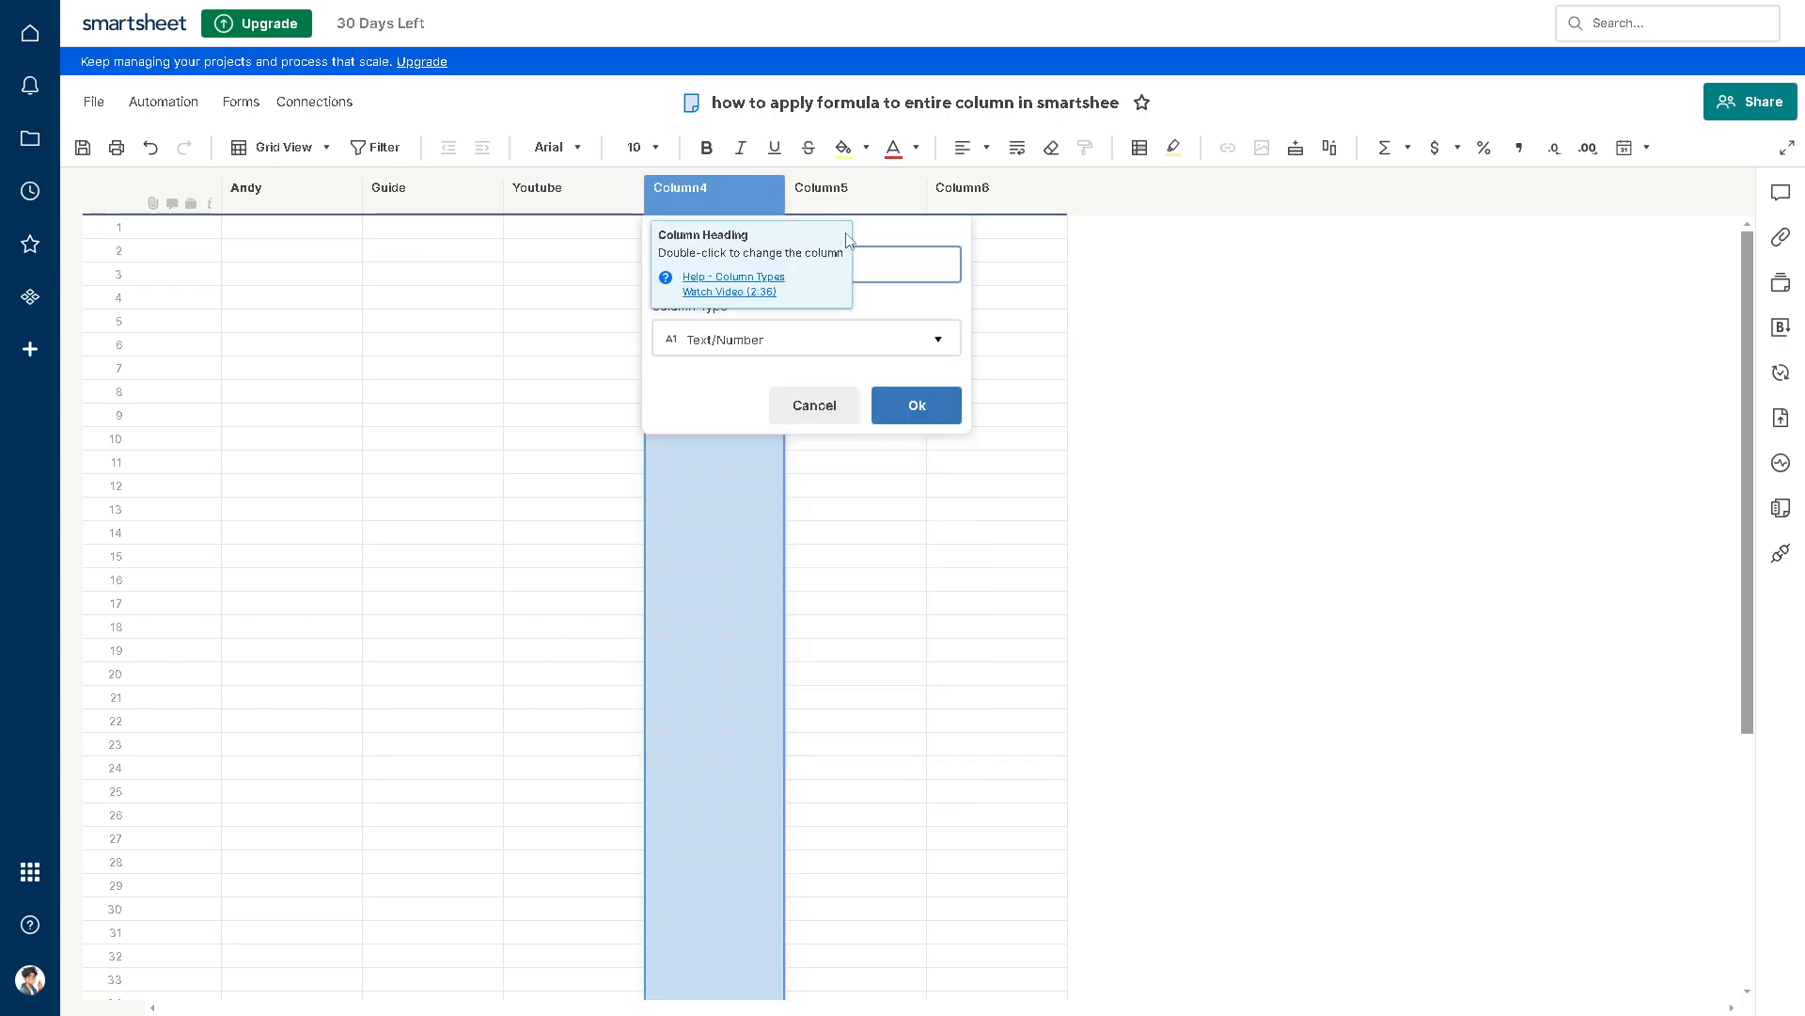
pyautogui.write('Tutorial')
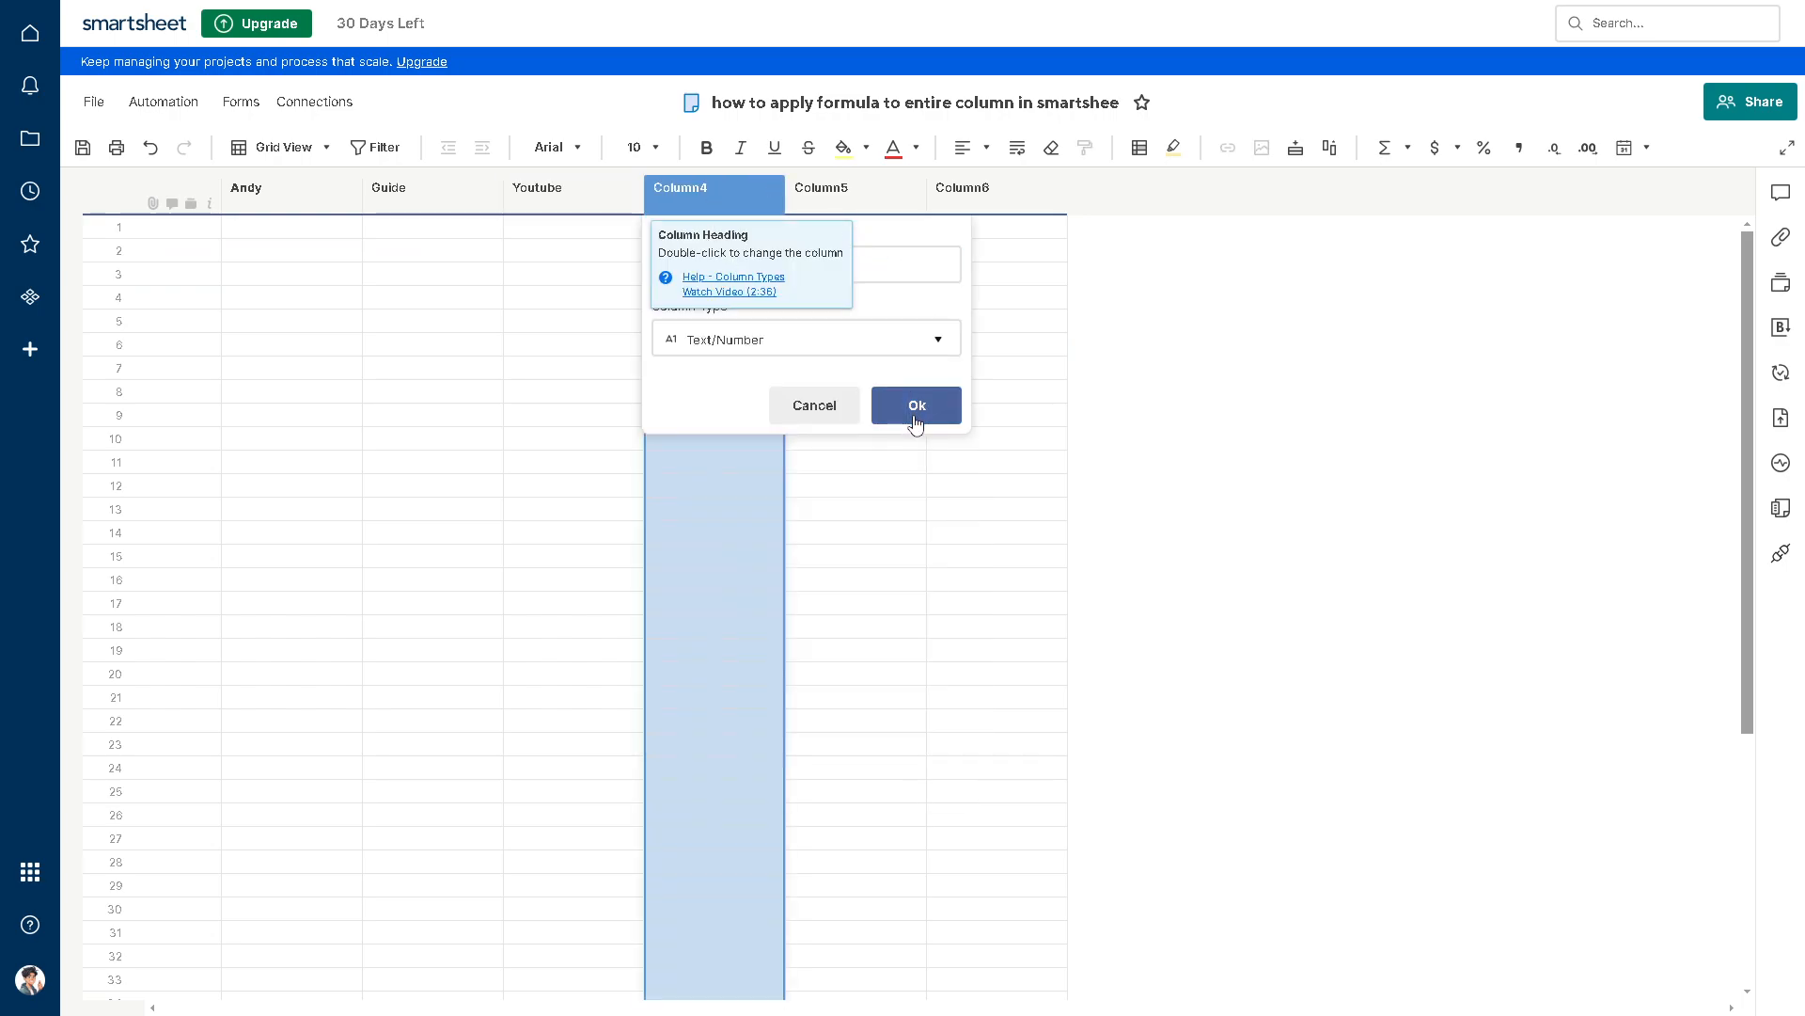
pyautogui.click(906, 414)
# Step: Enter 10 in the primary column and 20 in the Guide column of row 1
pyautogui.click(296, 234)
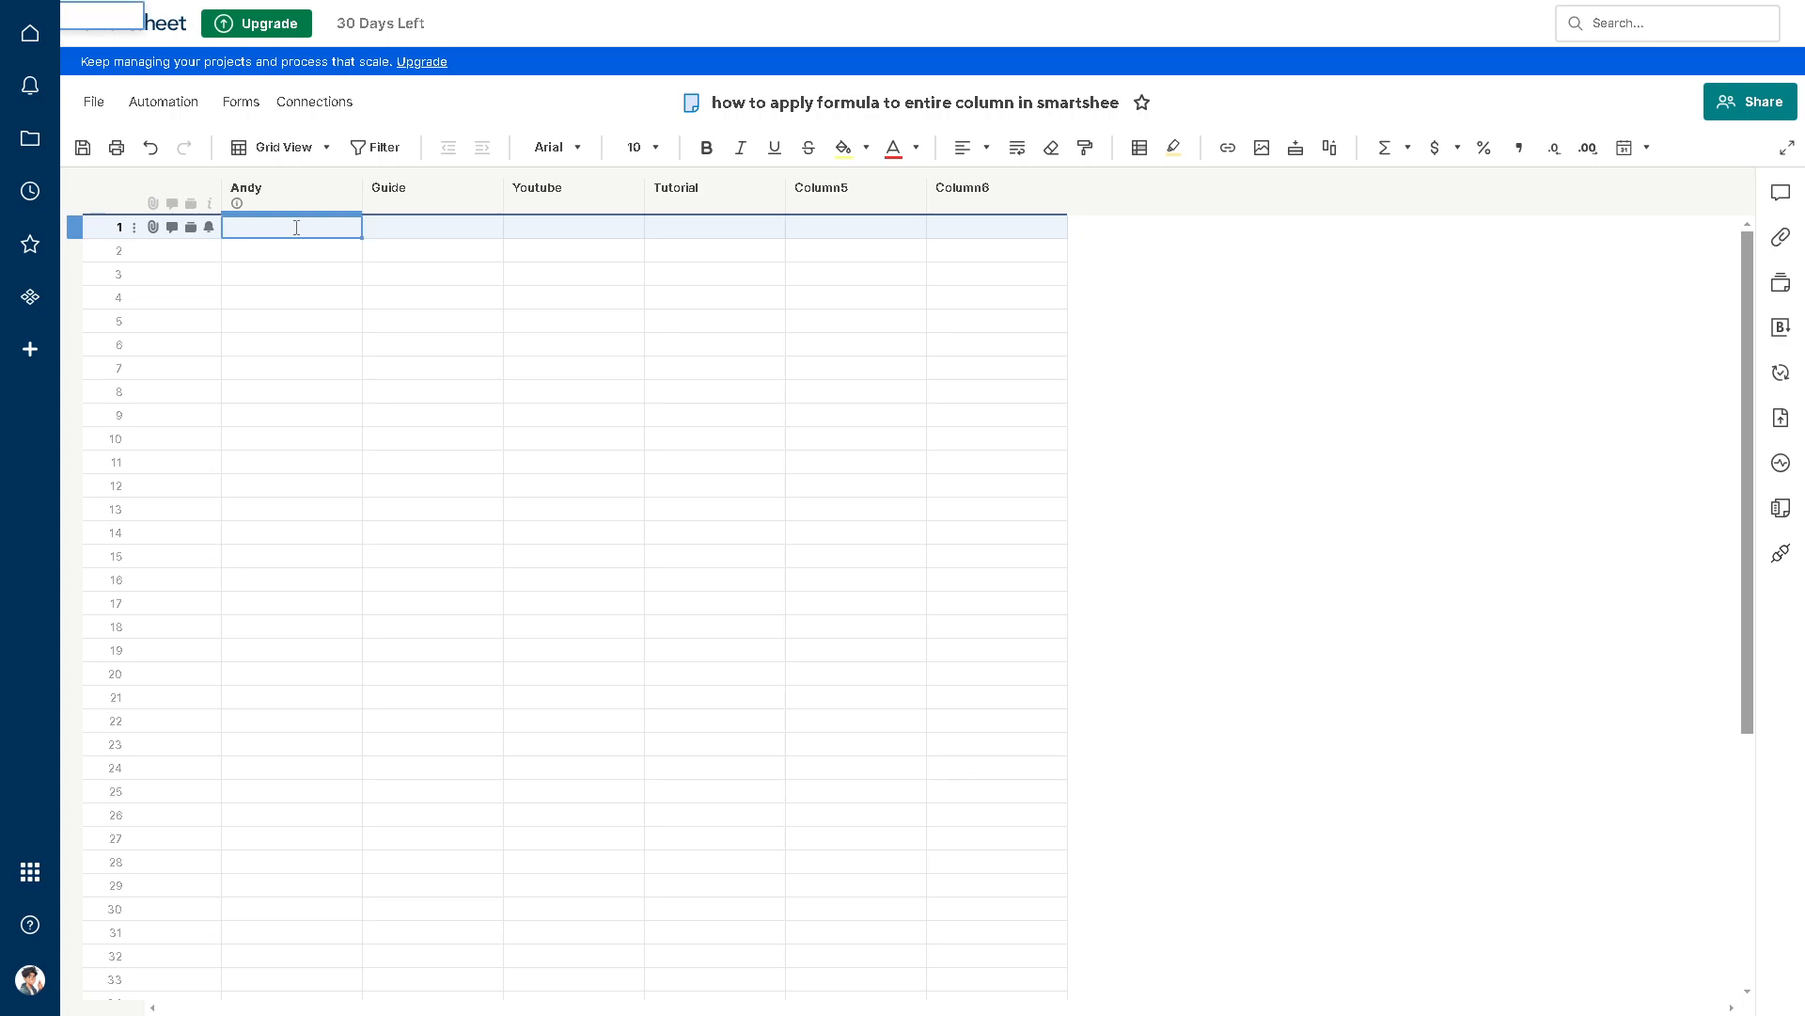
pyautogui.write('10')
pyautogui.click(403, 231)
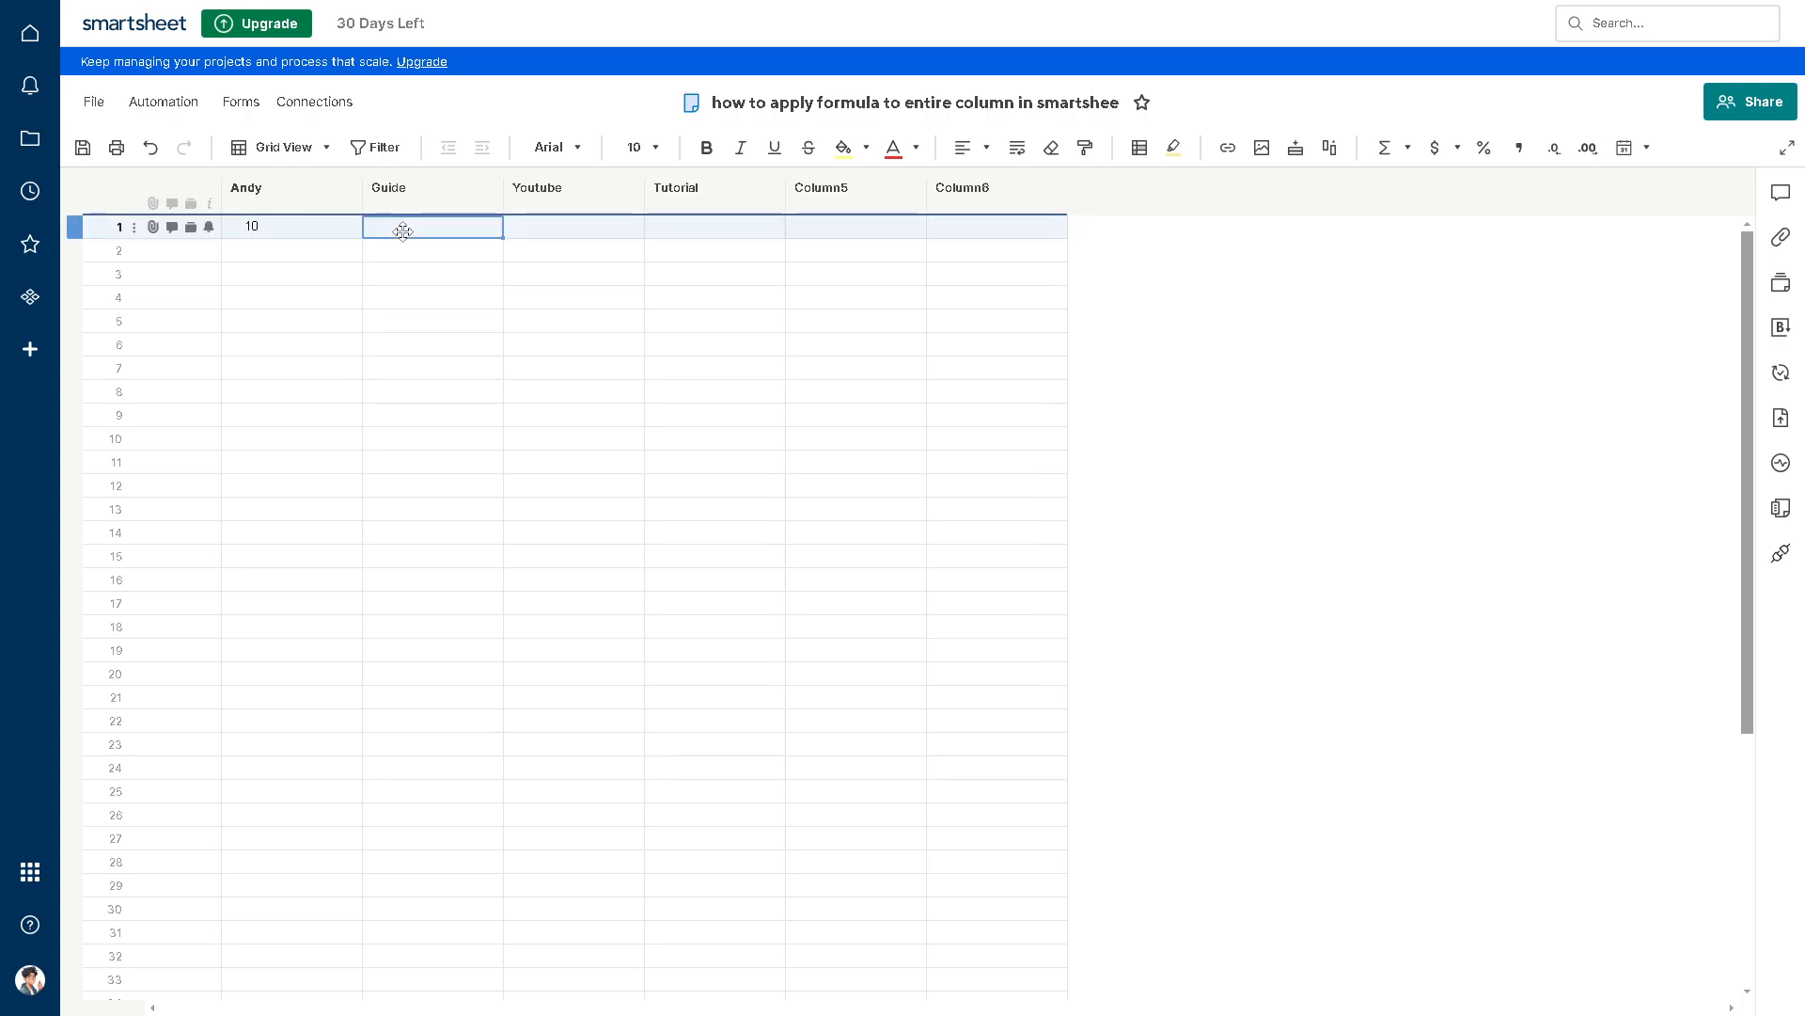
pyautogui.write('20')
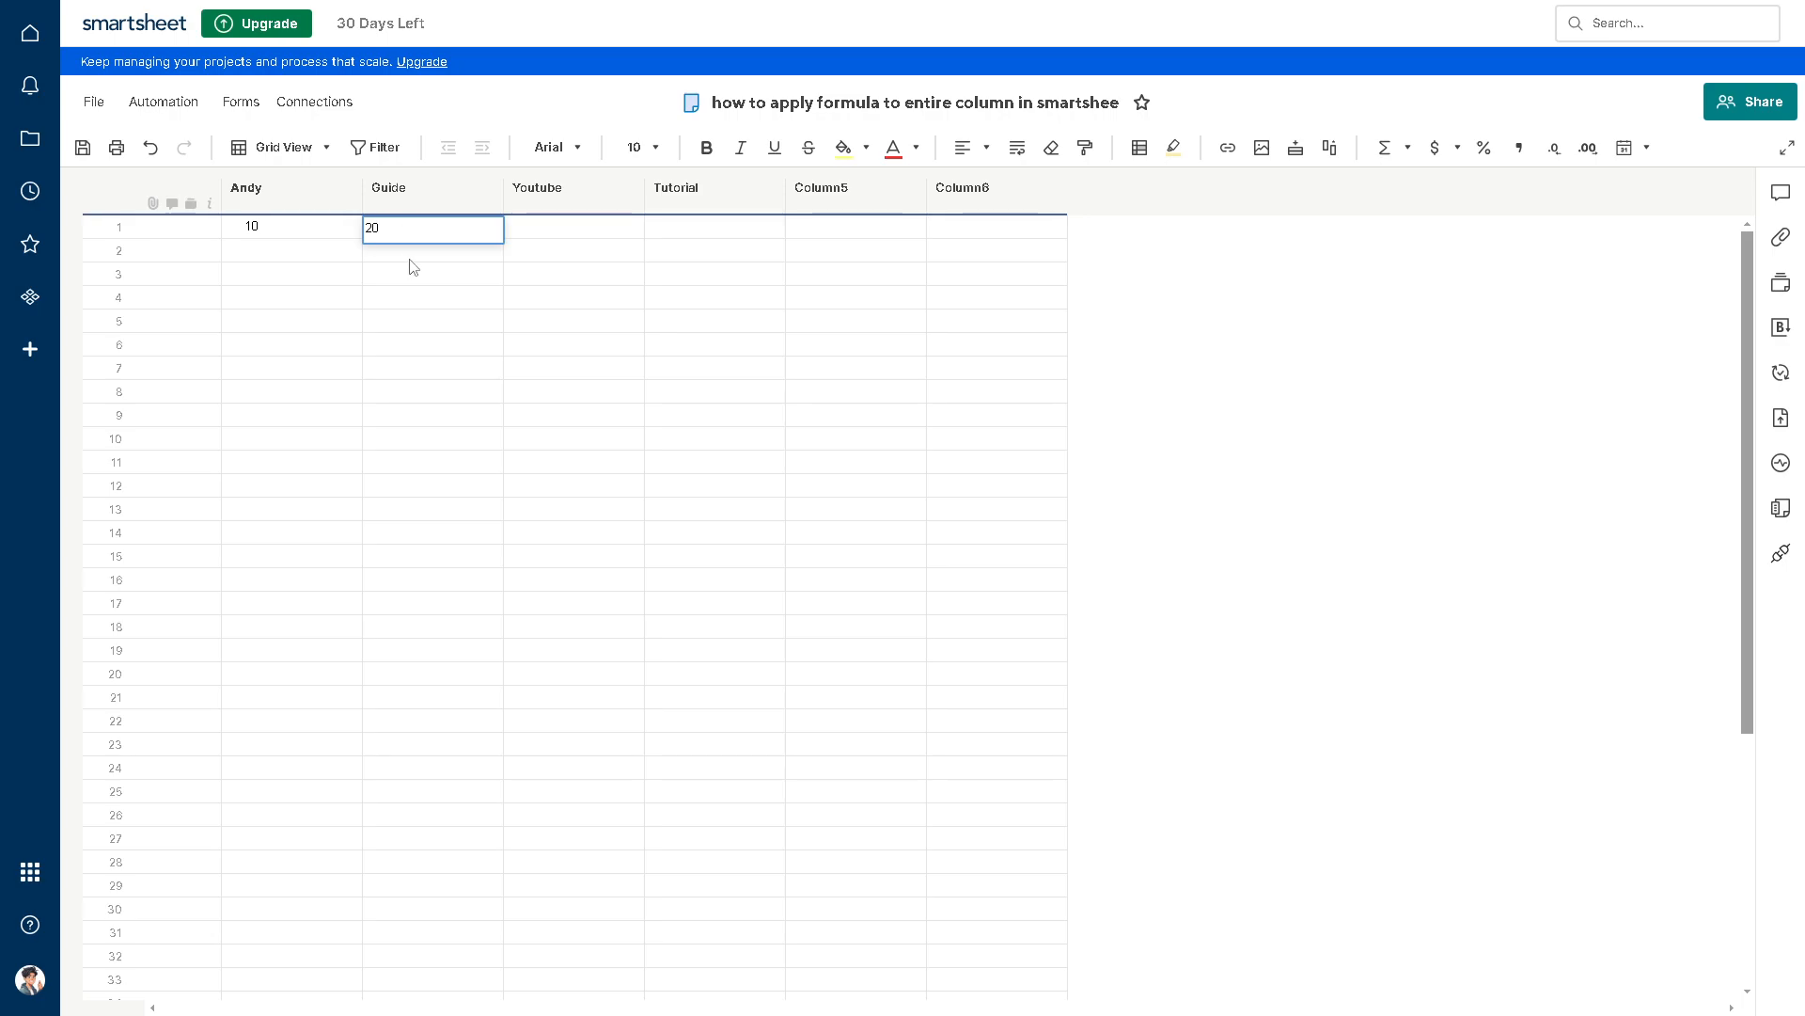
pyautogui.press('Return')
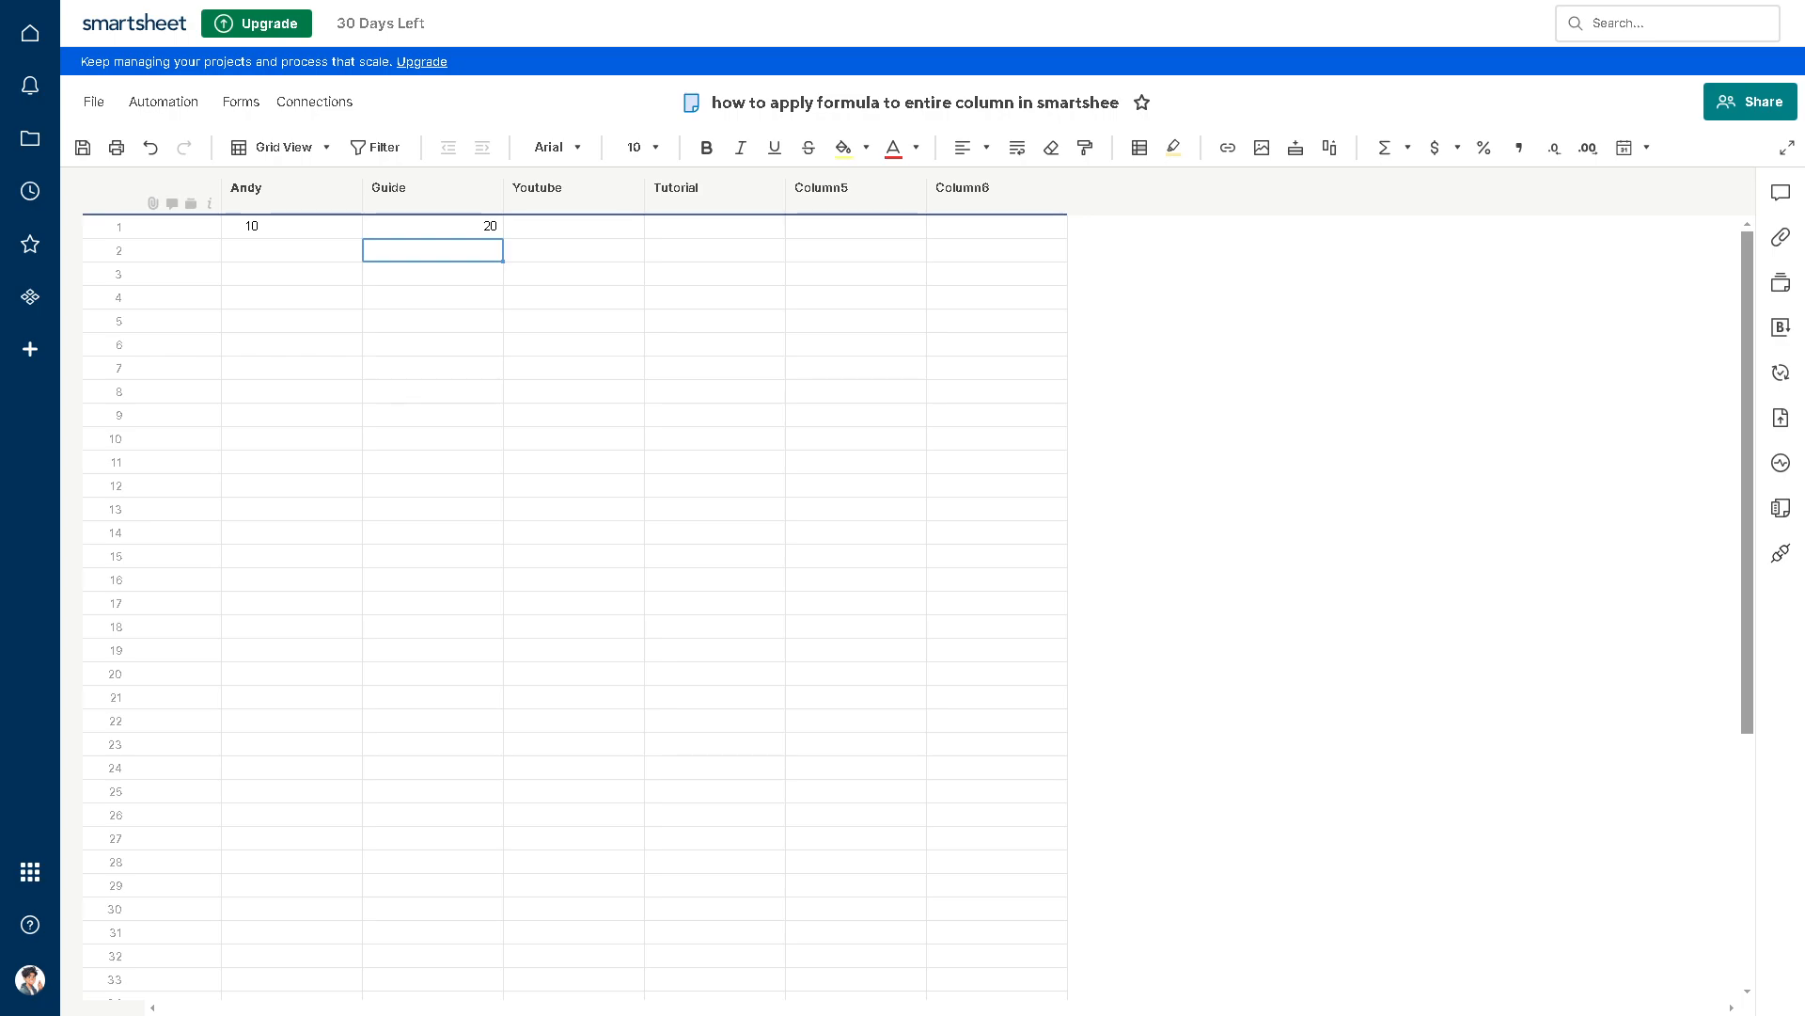
pyautogui.press('Up')
pyautogui.press('Right')
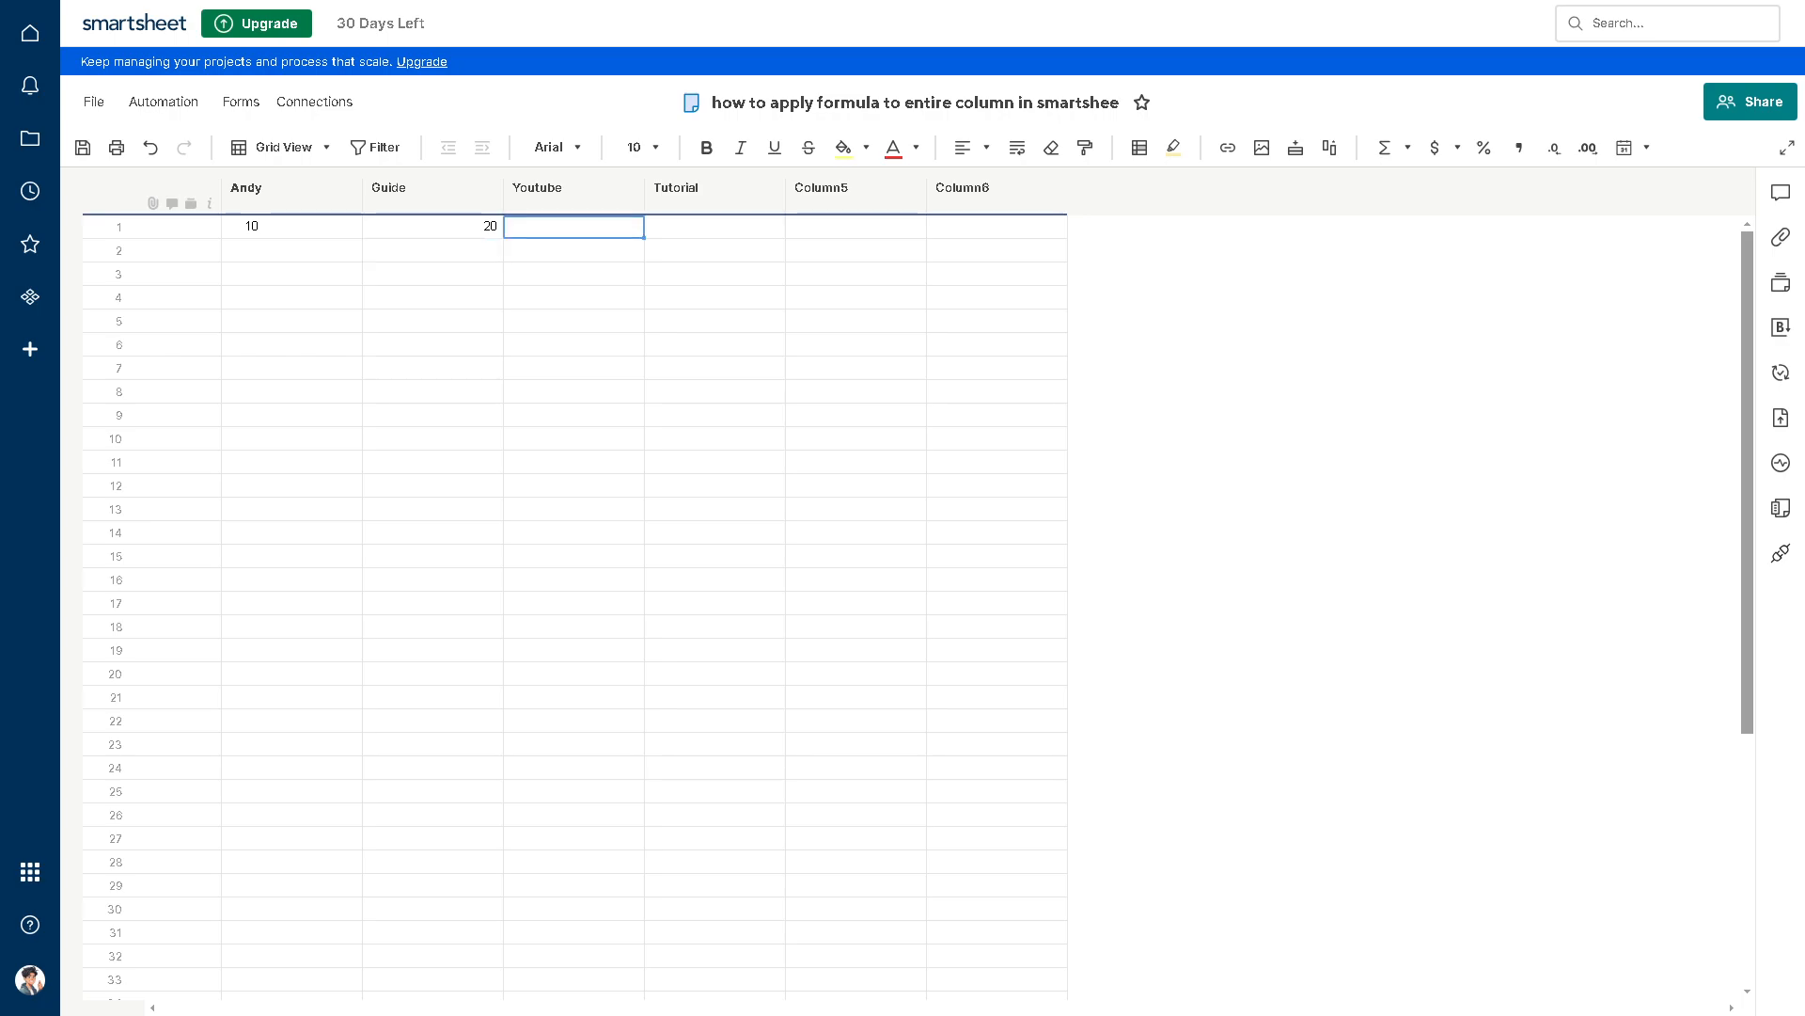
pyautogui.click(541, 229)
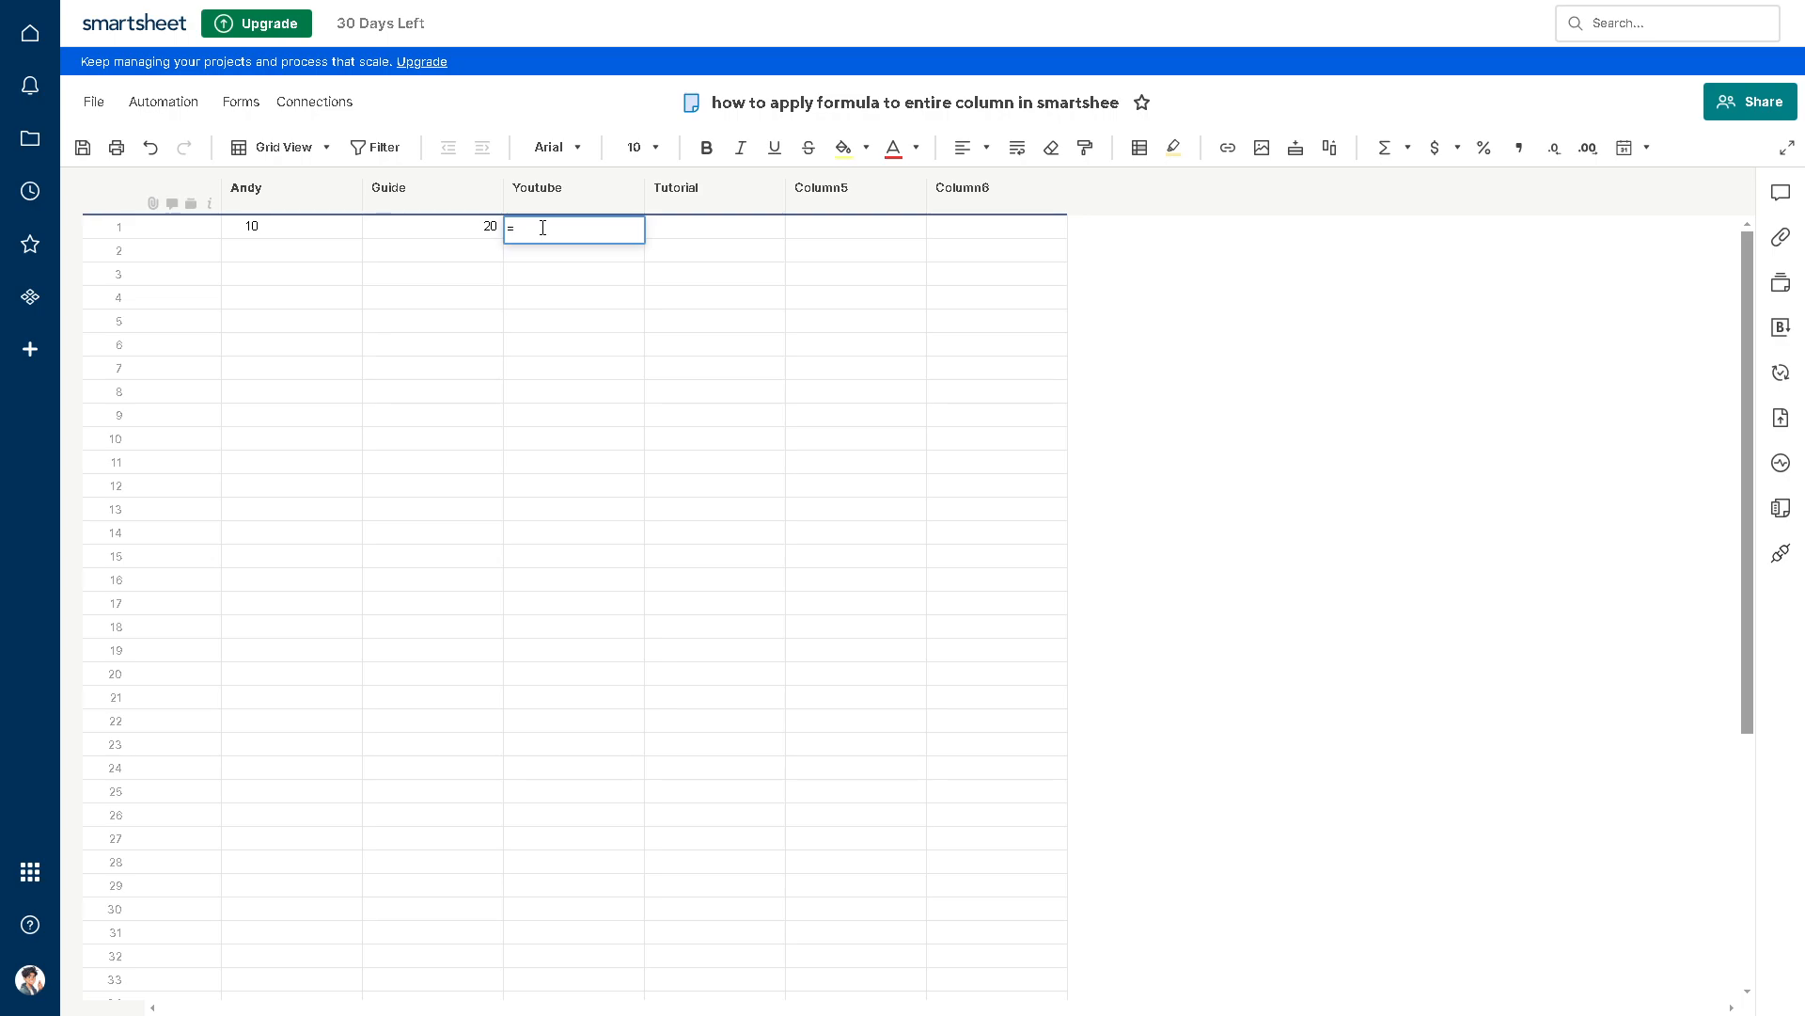
pyautogui.write('Andy')
pyautogui.write('[')
pyautogui.write(']@')
pyautogui.write('row')
pyautogui.write('[')
pyautogui.write(']')
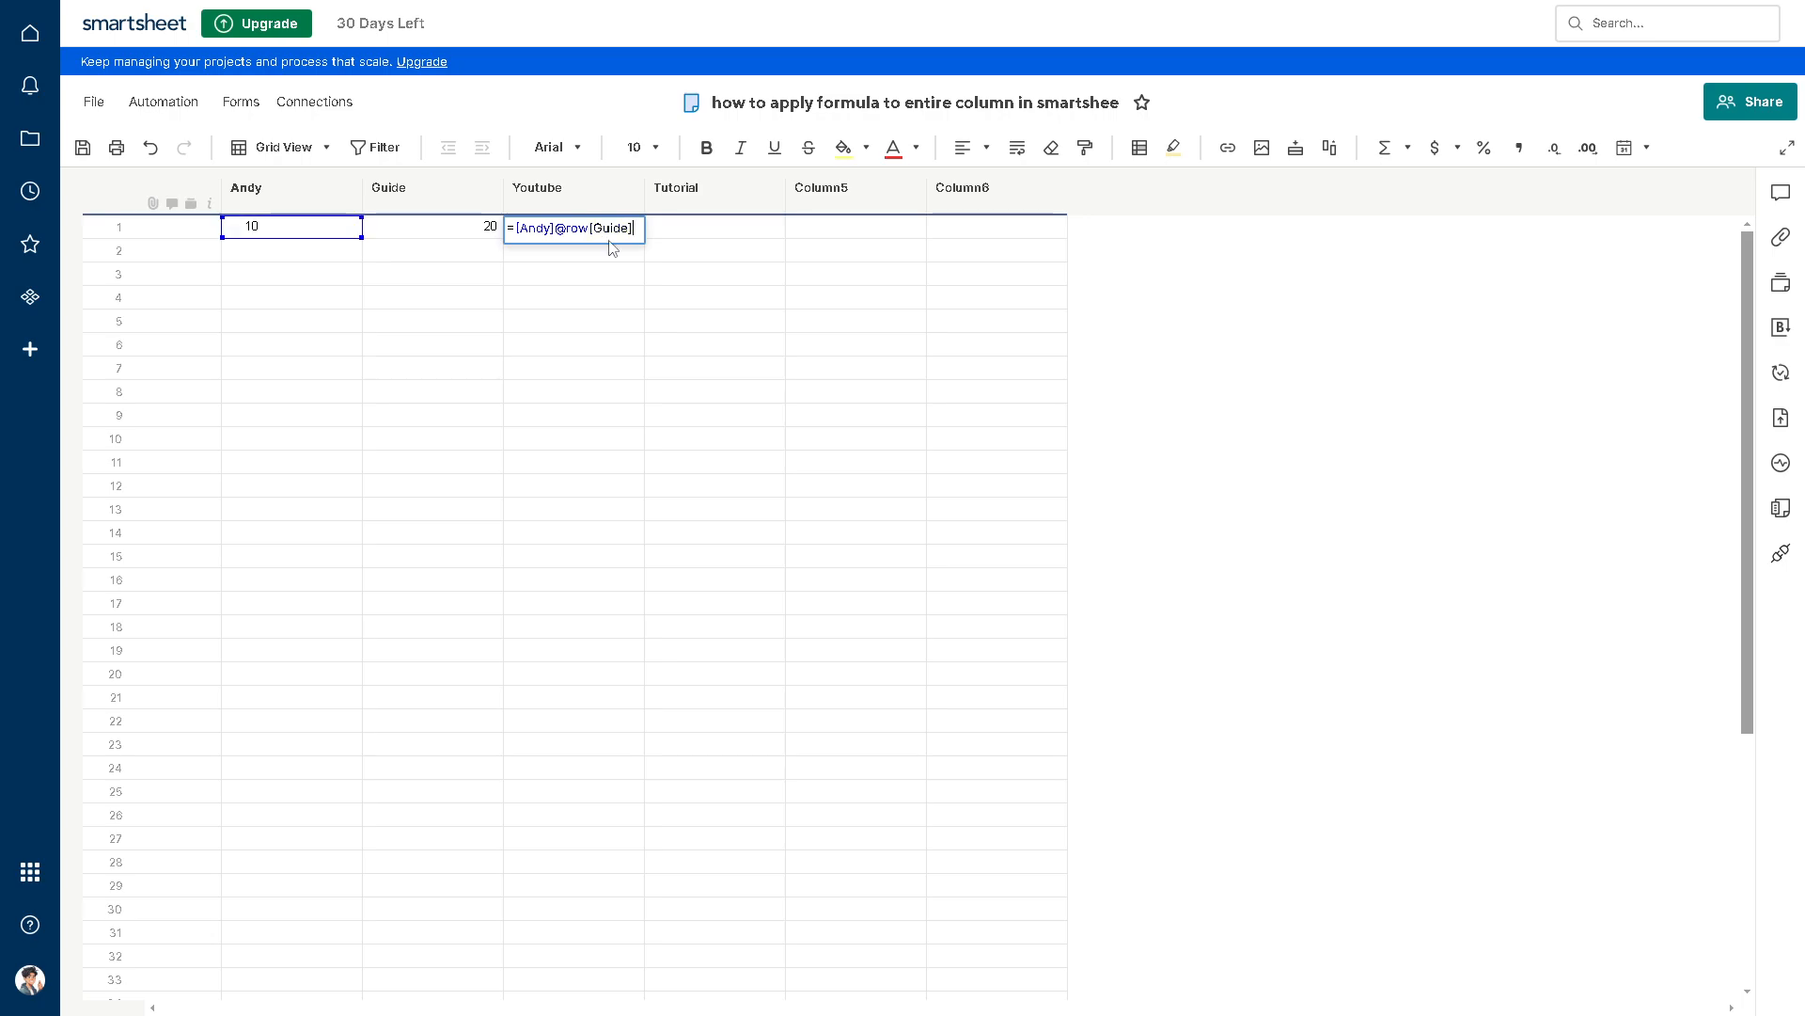
pyautogui.write('@row')
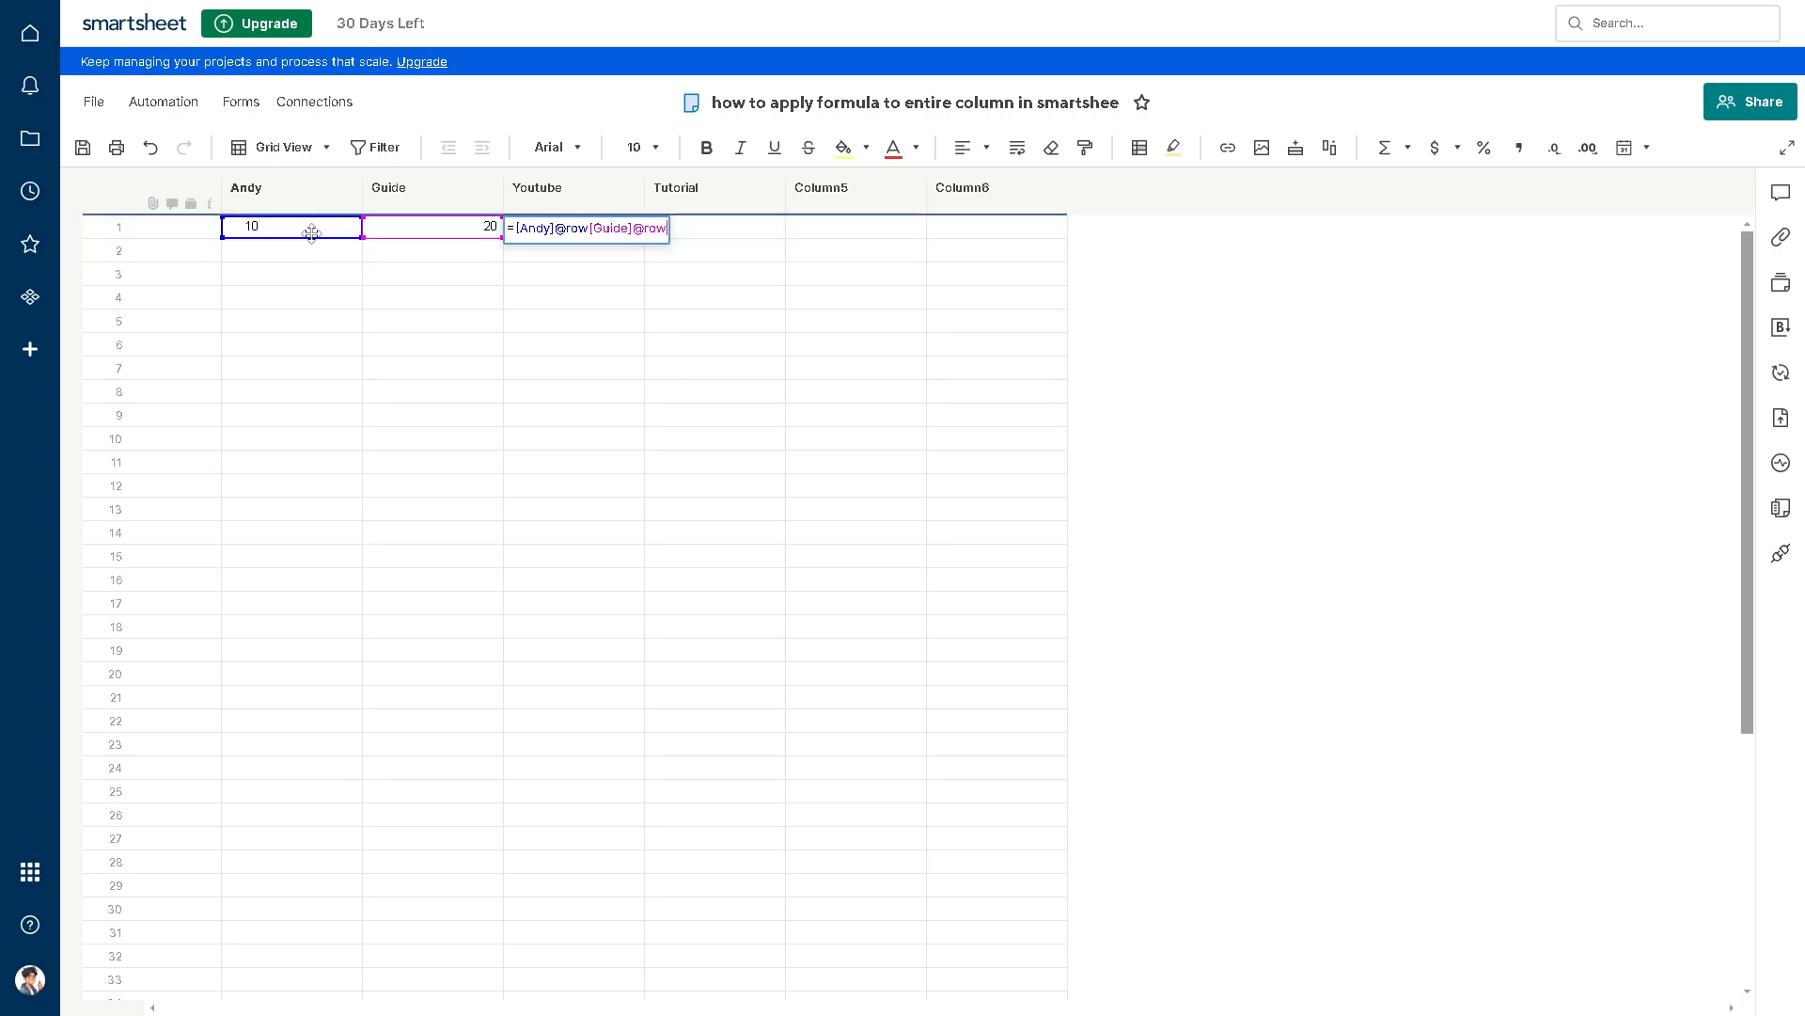
pyautogui.click(699, 235)
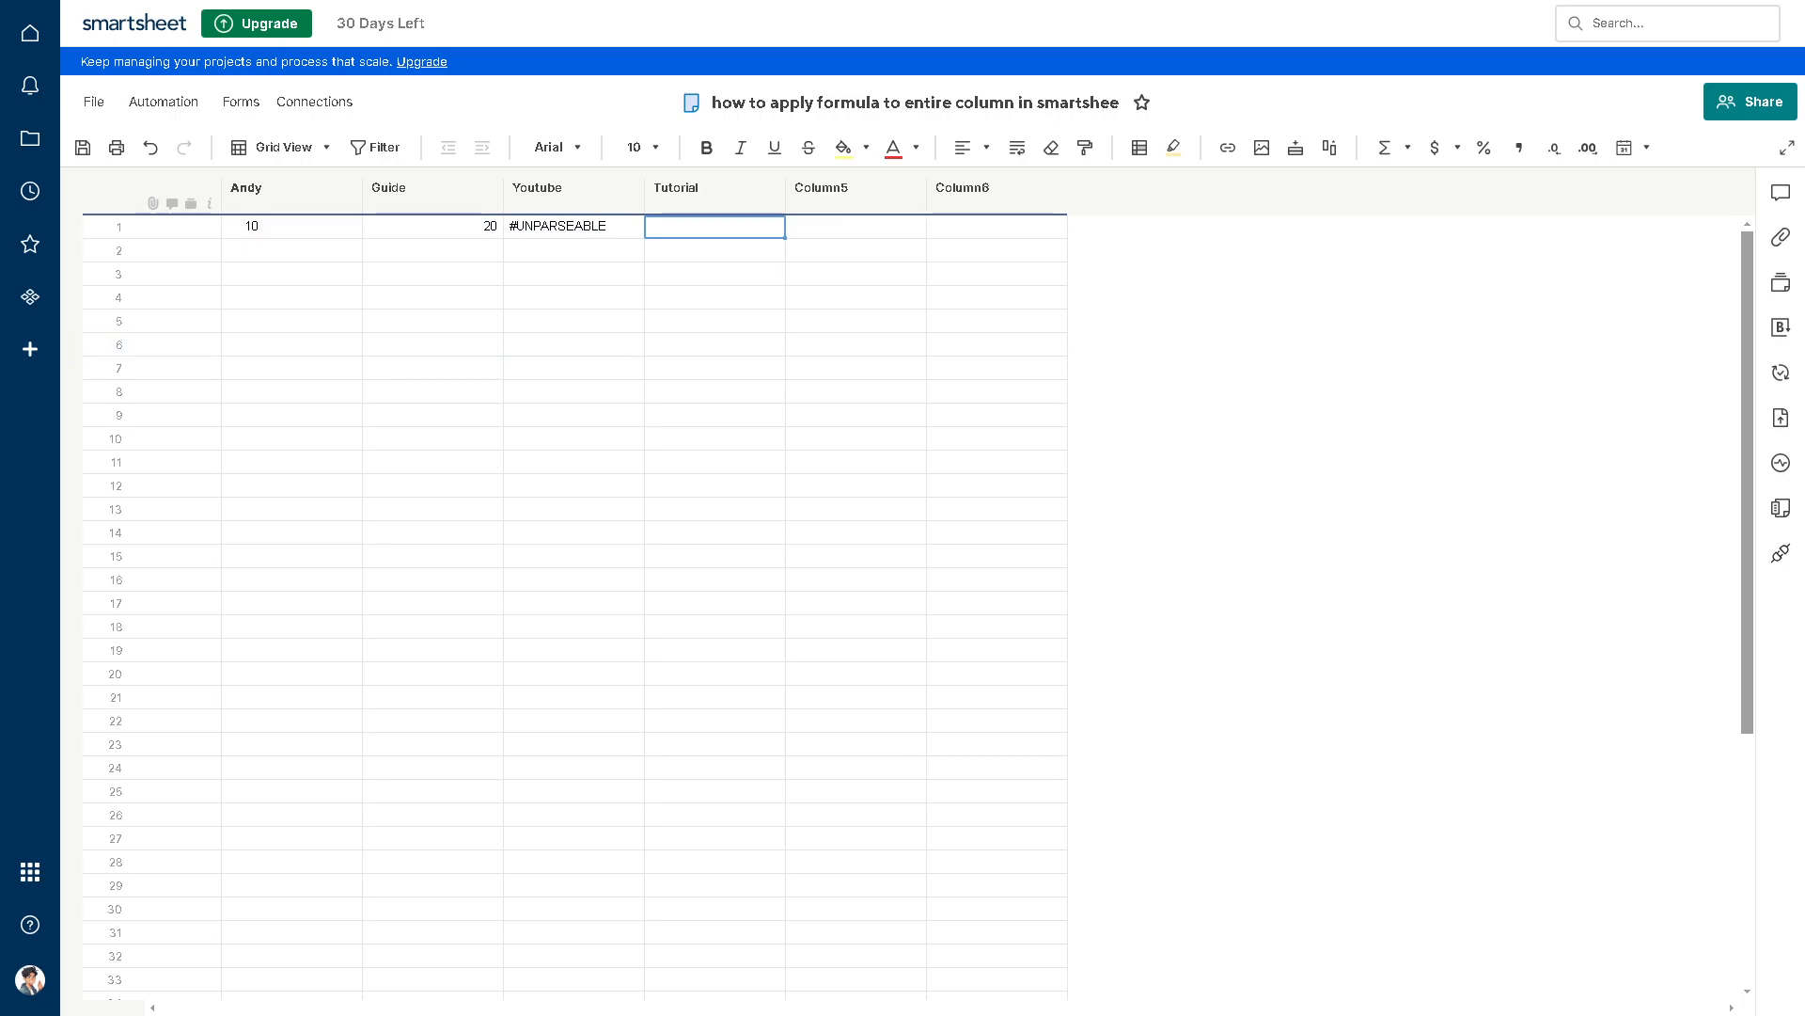
pyautogui.doubleClick(585, 227)
pyautogui.press('Return')
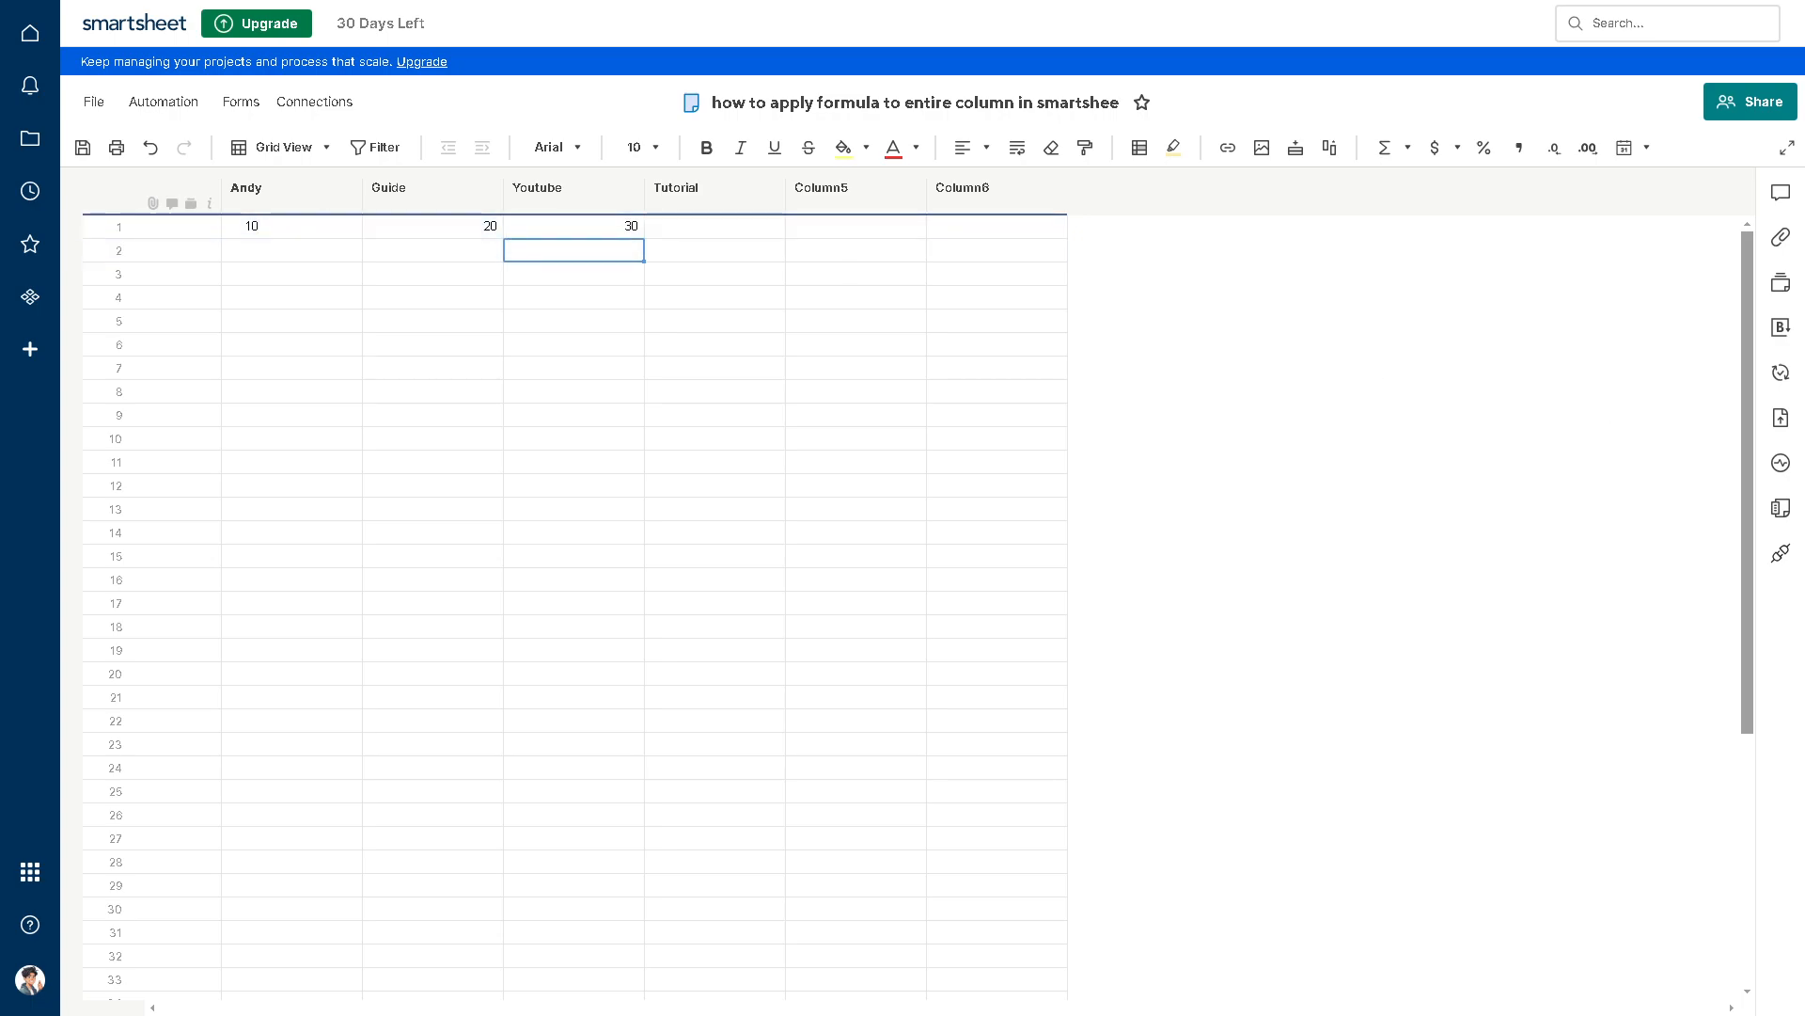
# Step: Fill the primary and Guide columns with 20 and 30 in row 2, and 30 and 40 in row 3
pyautogui.click(324, 250)
pyautogui.write('20')
pyautogui.press('Tab')
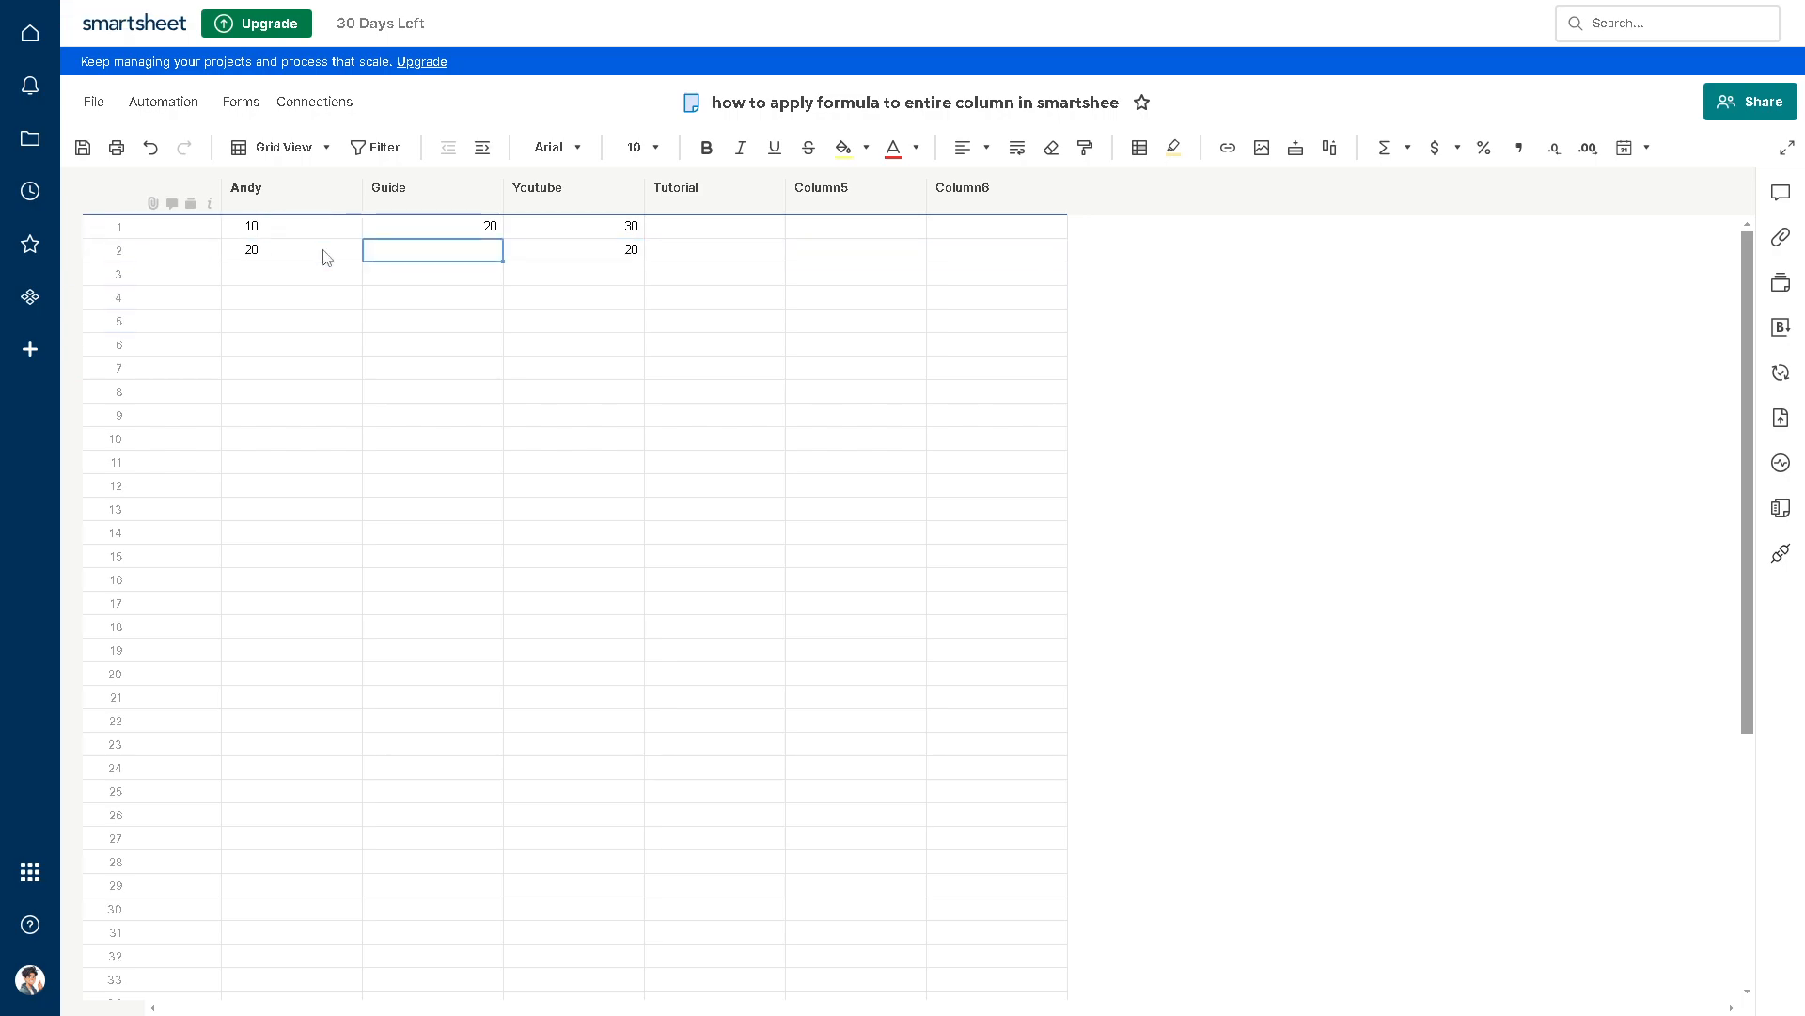
pyautogui.write('30')
pyautogui.click(310, 282)
pyautogui.write('30')
pyautogui.press('Tab')
pyautogui.write('40')
# Step: Enter 40 in the primary column and 50 in the Guide column of row 4
pyautogui.click(301, 297)
pyautogui.write('3')
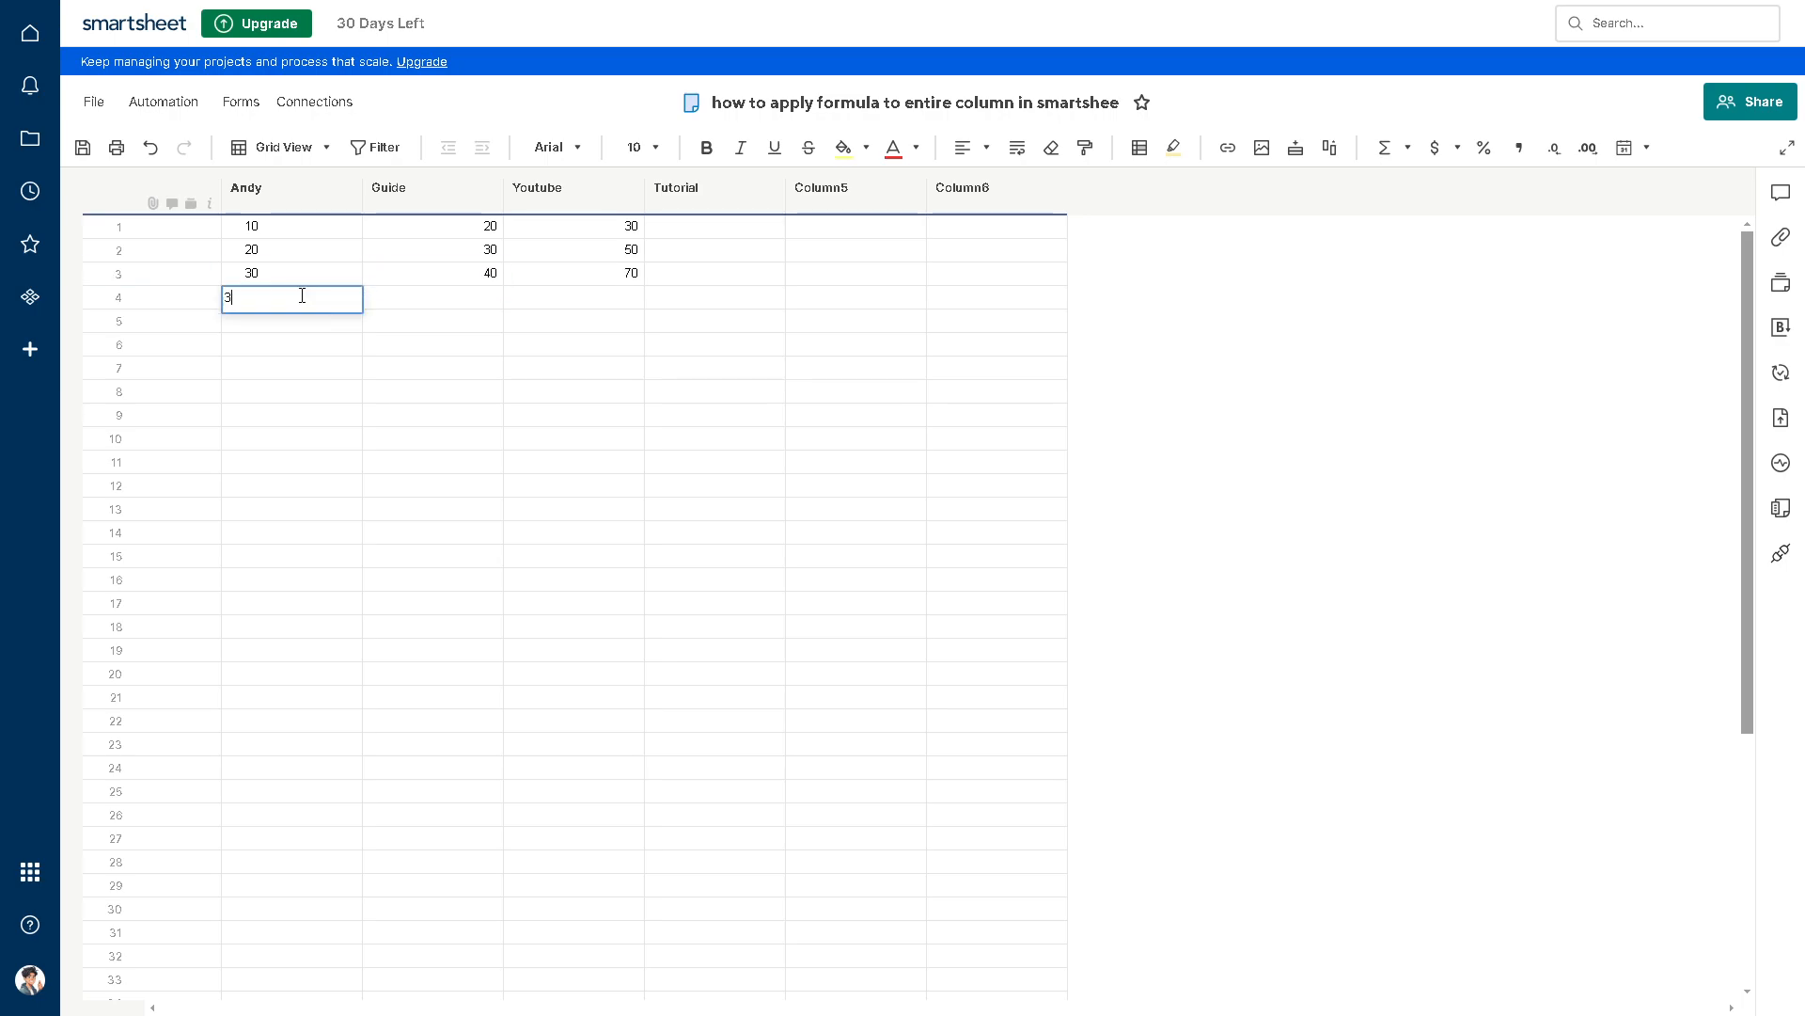
pyautogui.write('0')
pyautogui.click(457, 297)
pyautogui.write('50')
pyautogui.click(568, 355)
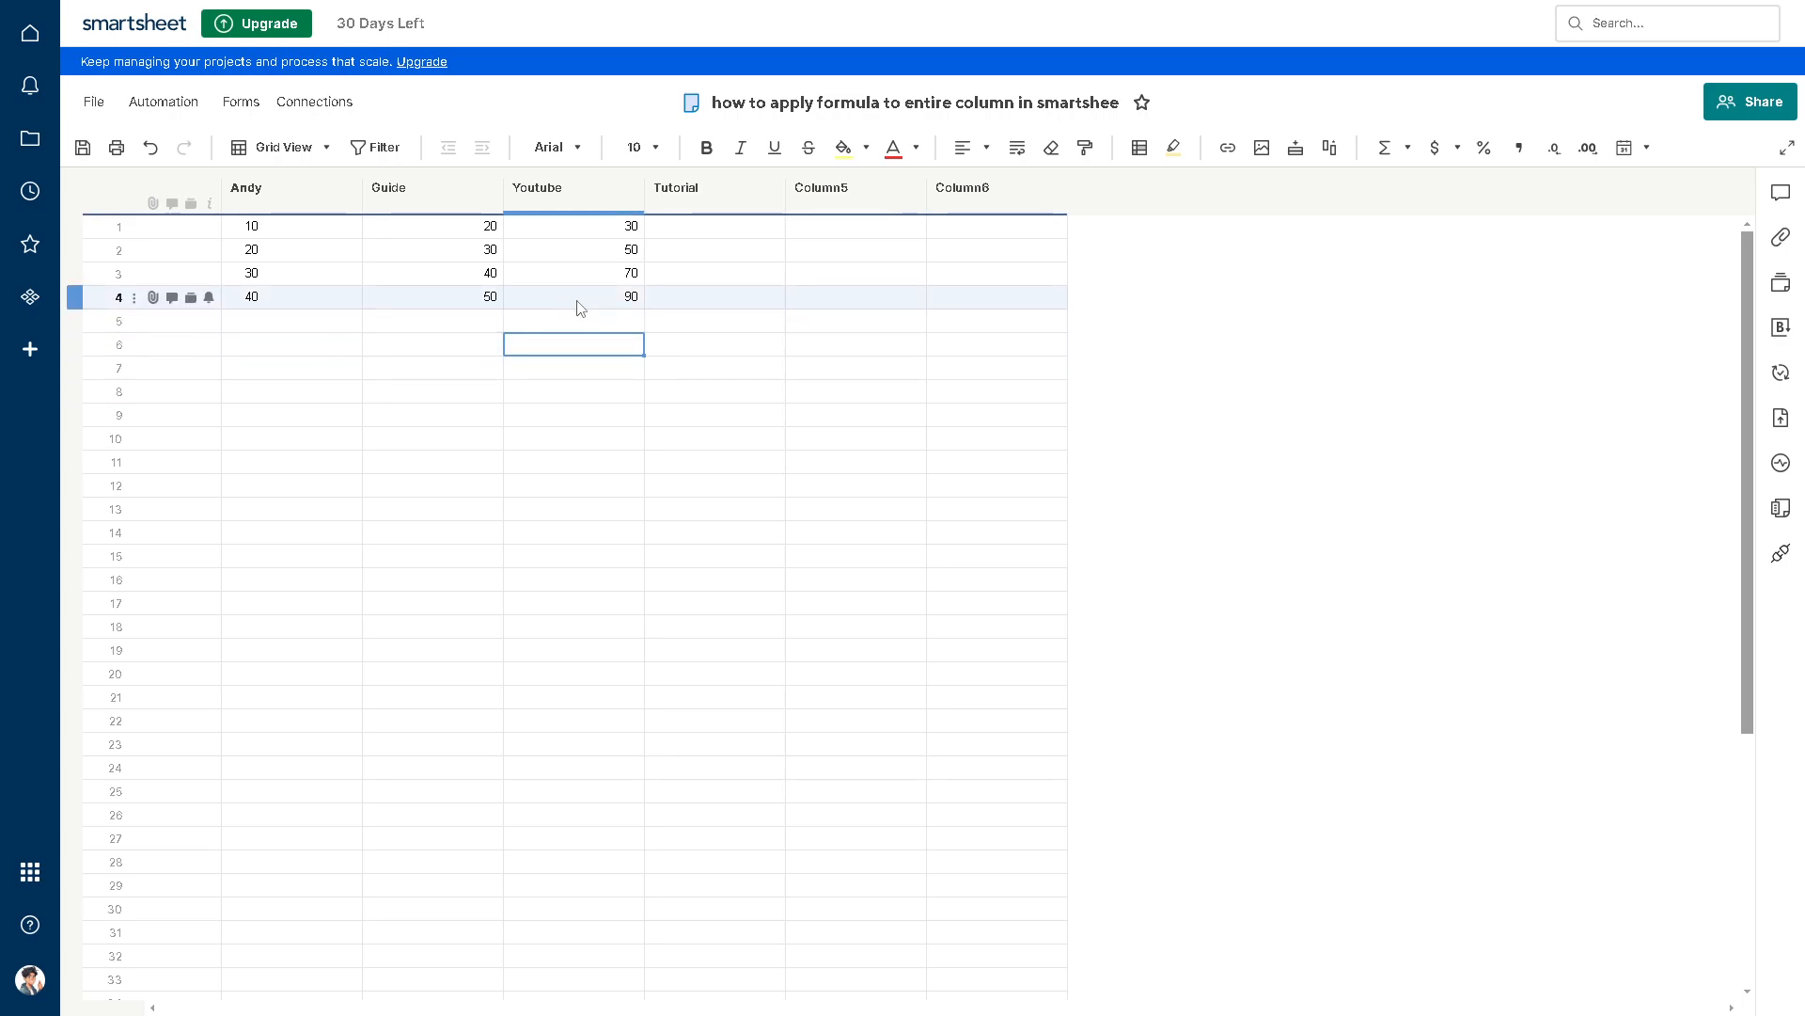
# Step: Clear the Youtube cells in rows 2 through 6 and enter 50 and 60 in the primary and Guide columns of row 5
pyautogui.moveTo(587, 344); pyautogui.dragTo(579, 246)
pyautogui.press('Delete')
pyautogui.click(305, 324)
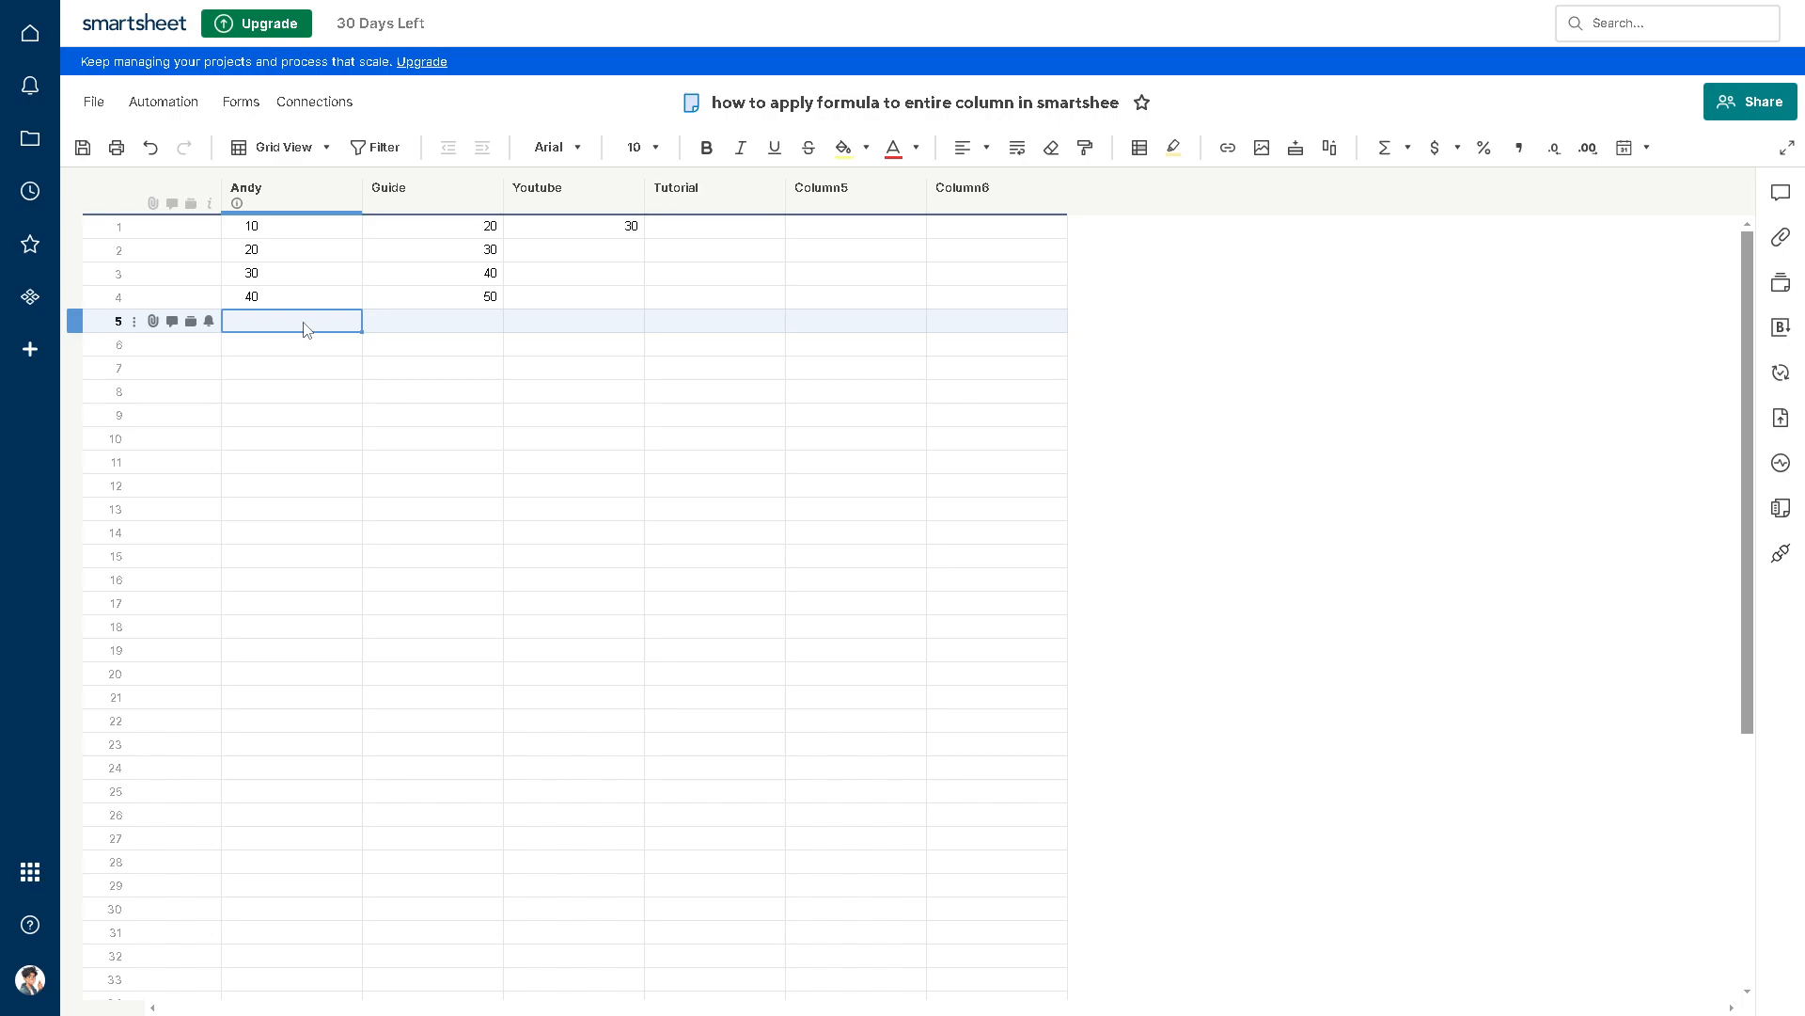
pyautogui.write('50')
pyautogui.click(451, 324)
pyautogui.write('60')
pyautogui.click(556, 378)
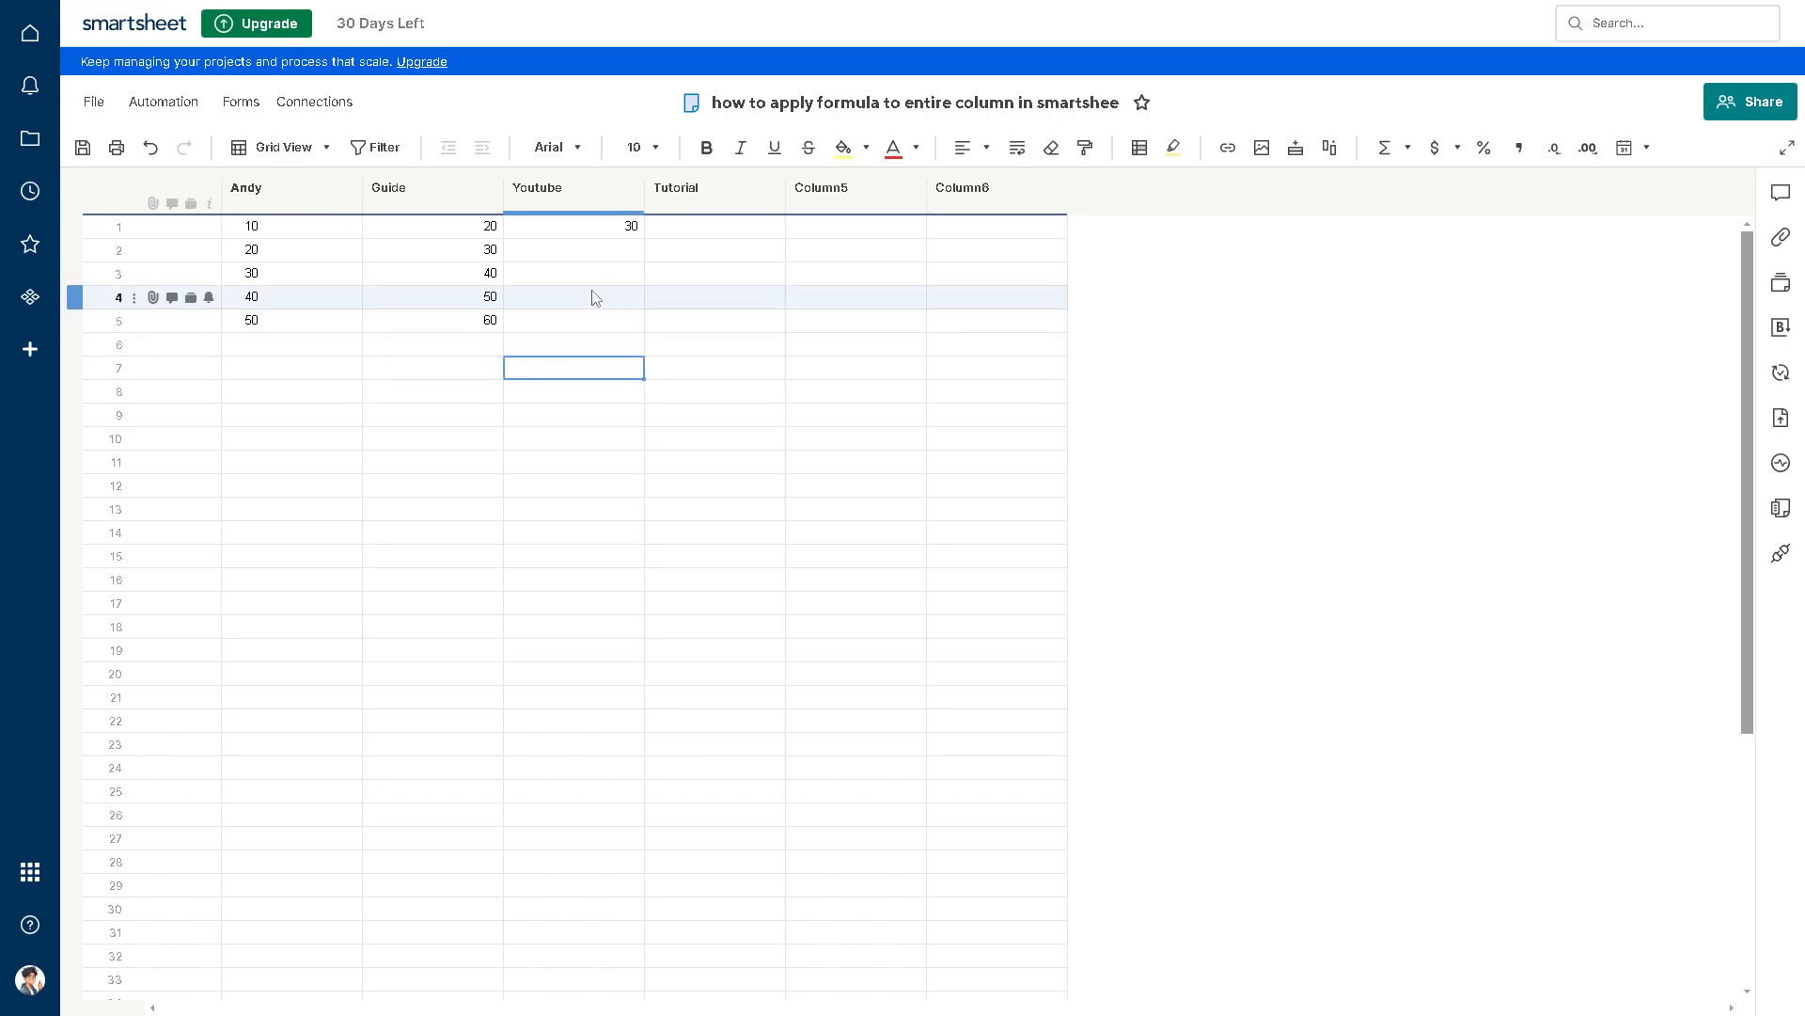
# Step: Convert the addition formula in row 1 of the Youtube column to a column formula
pyautogui.click(590, 235)
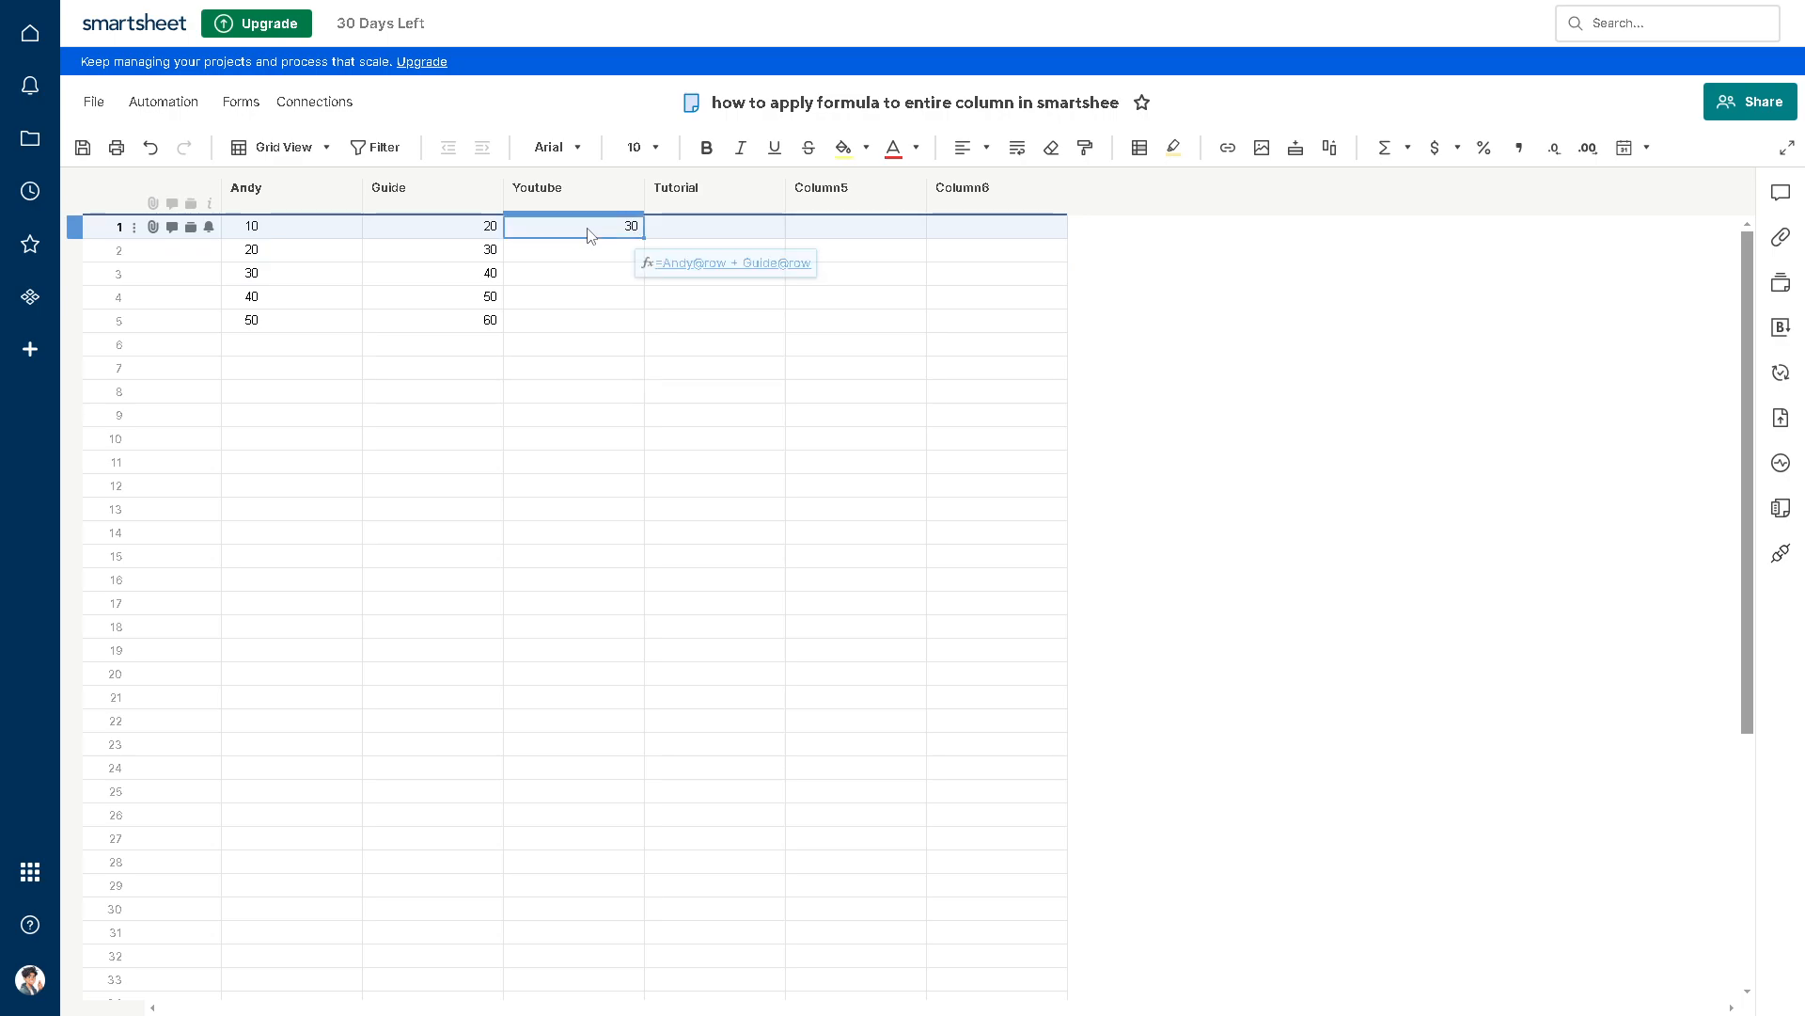
pyautogui.rightClick(590, 234)
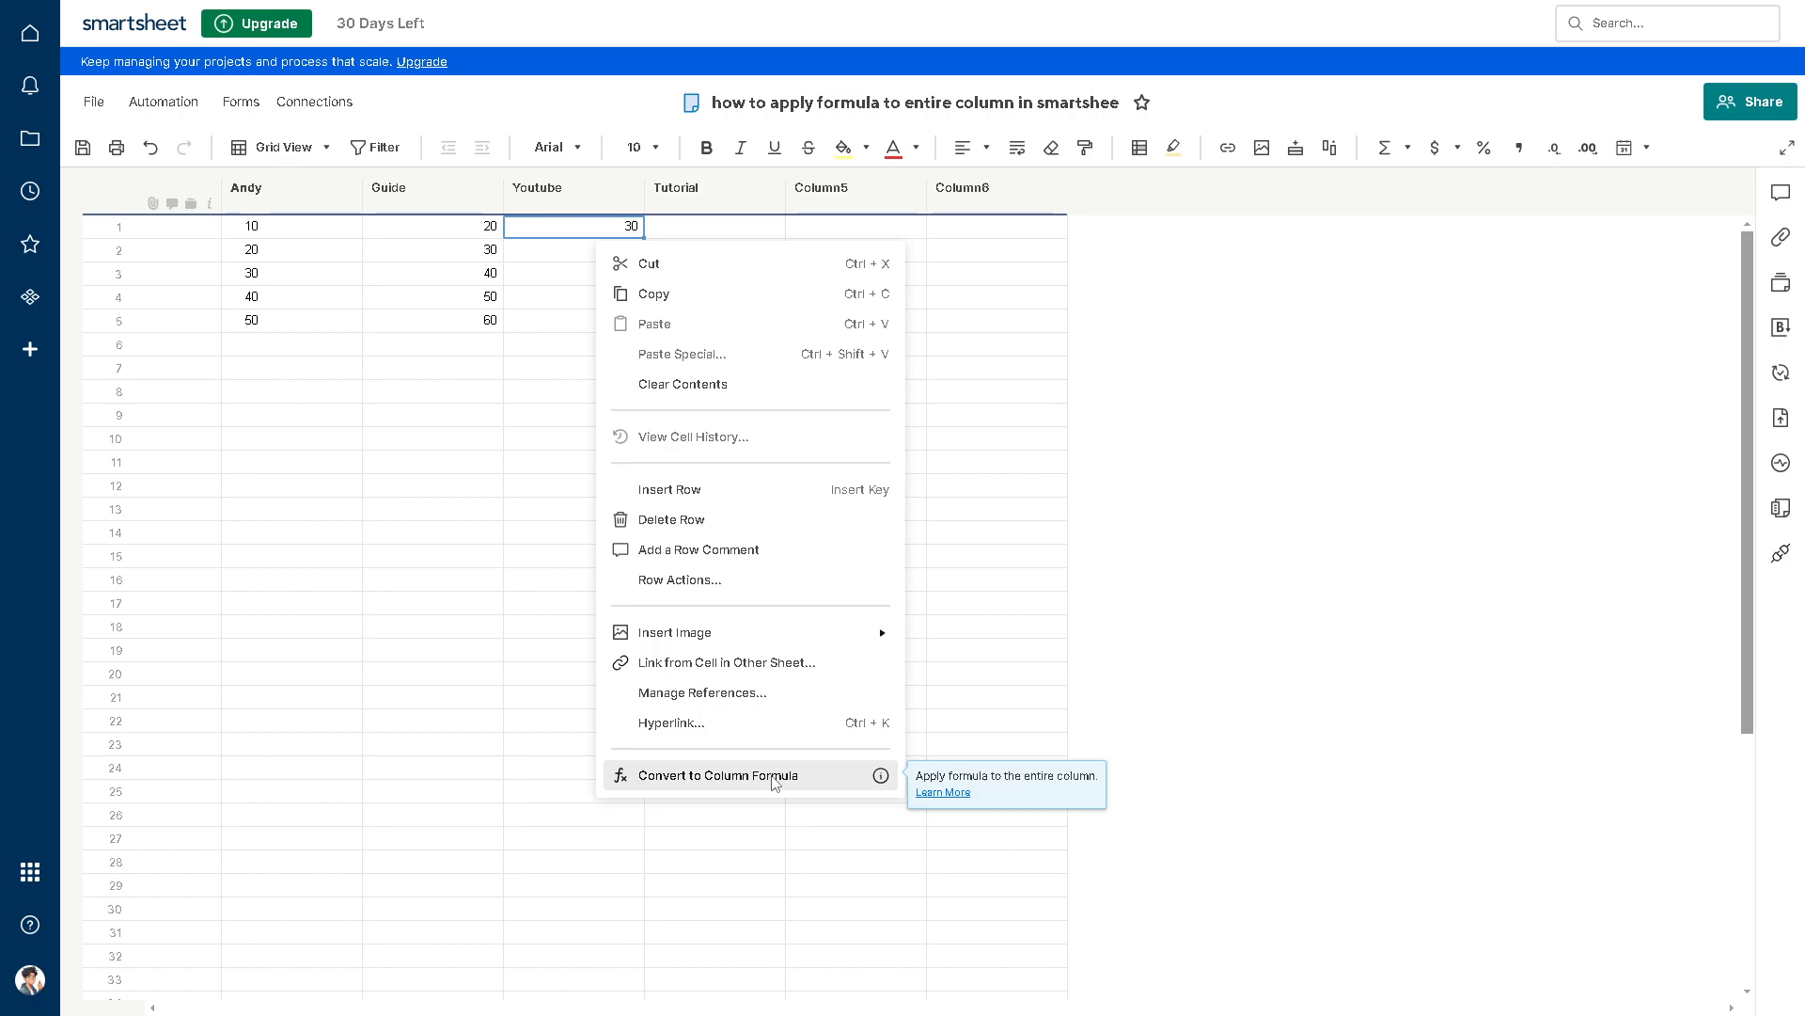
pyautogui.click(719, 775)
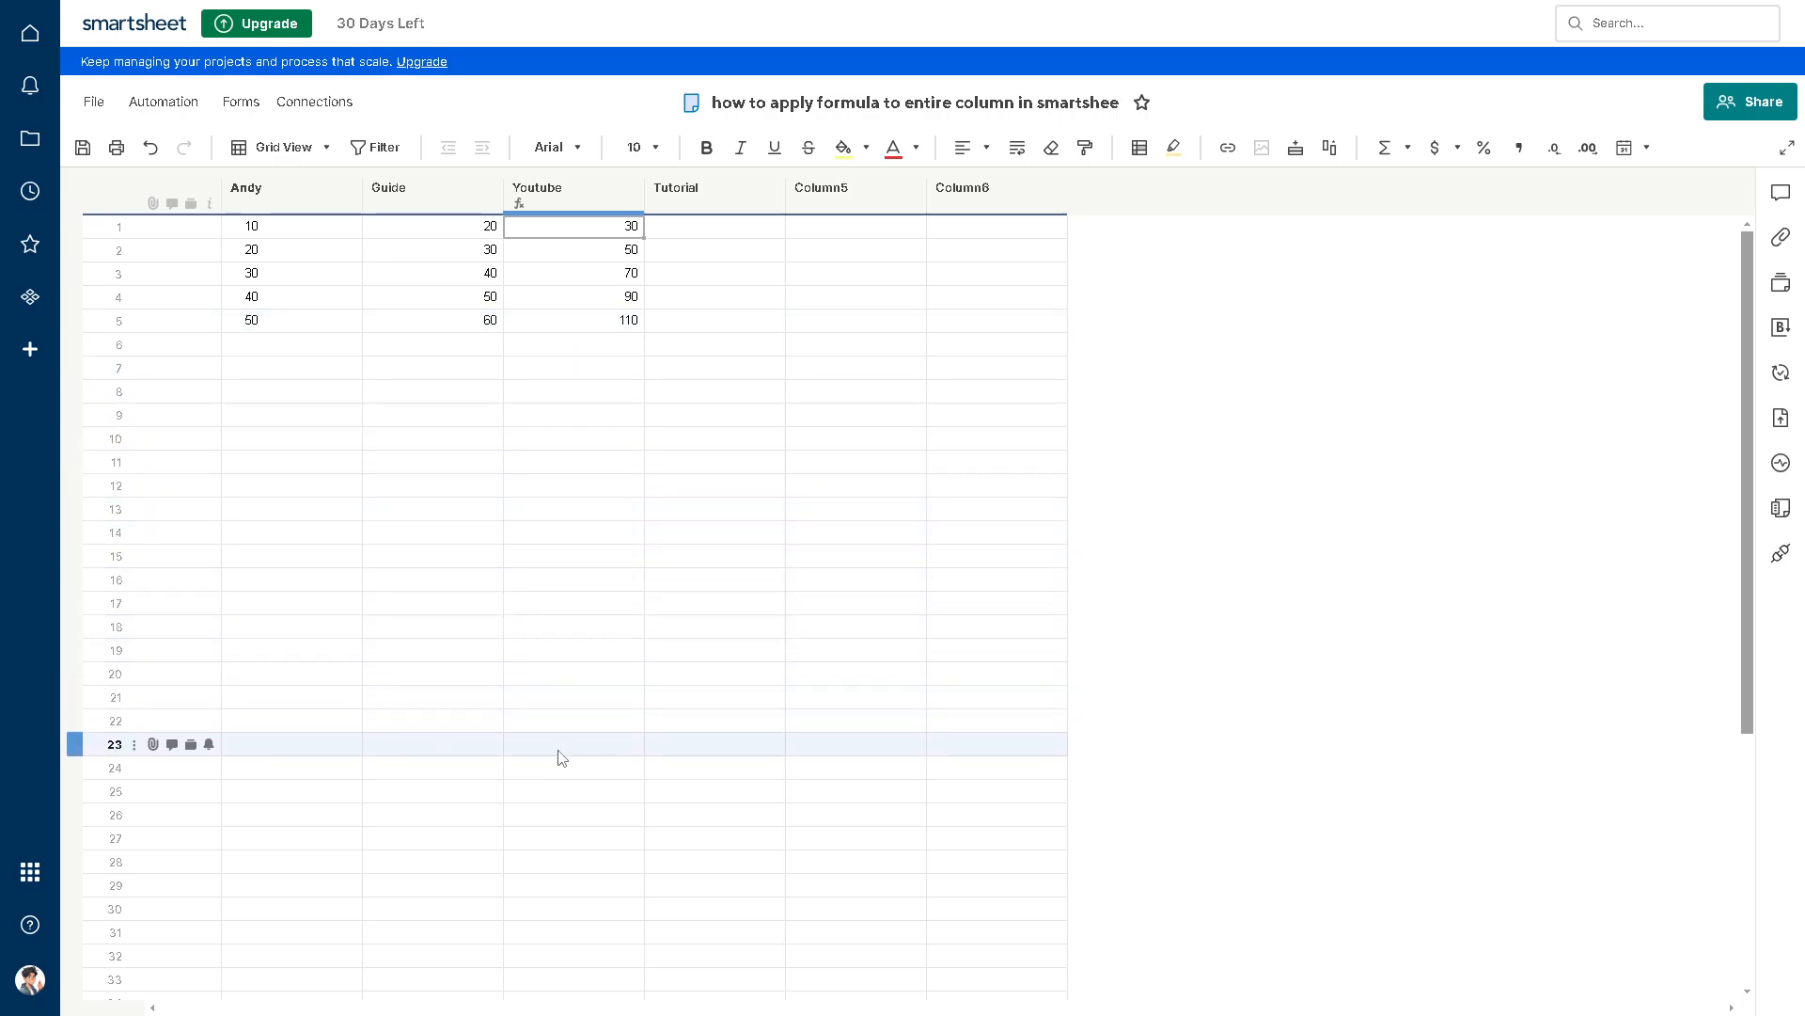
# Step: Enter 60 in the primary column and 70 in the Guide column of row 6
pyautogui.click(263, 344)
pyautogui.write('60')
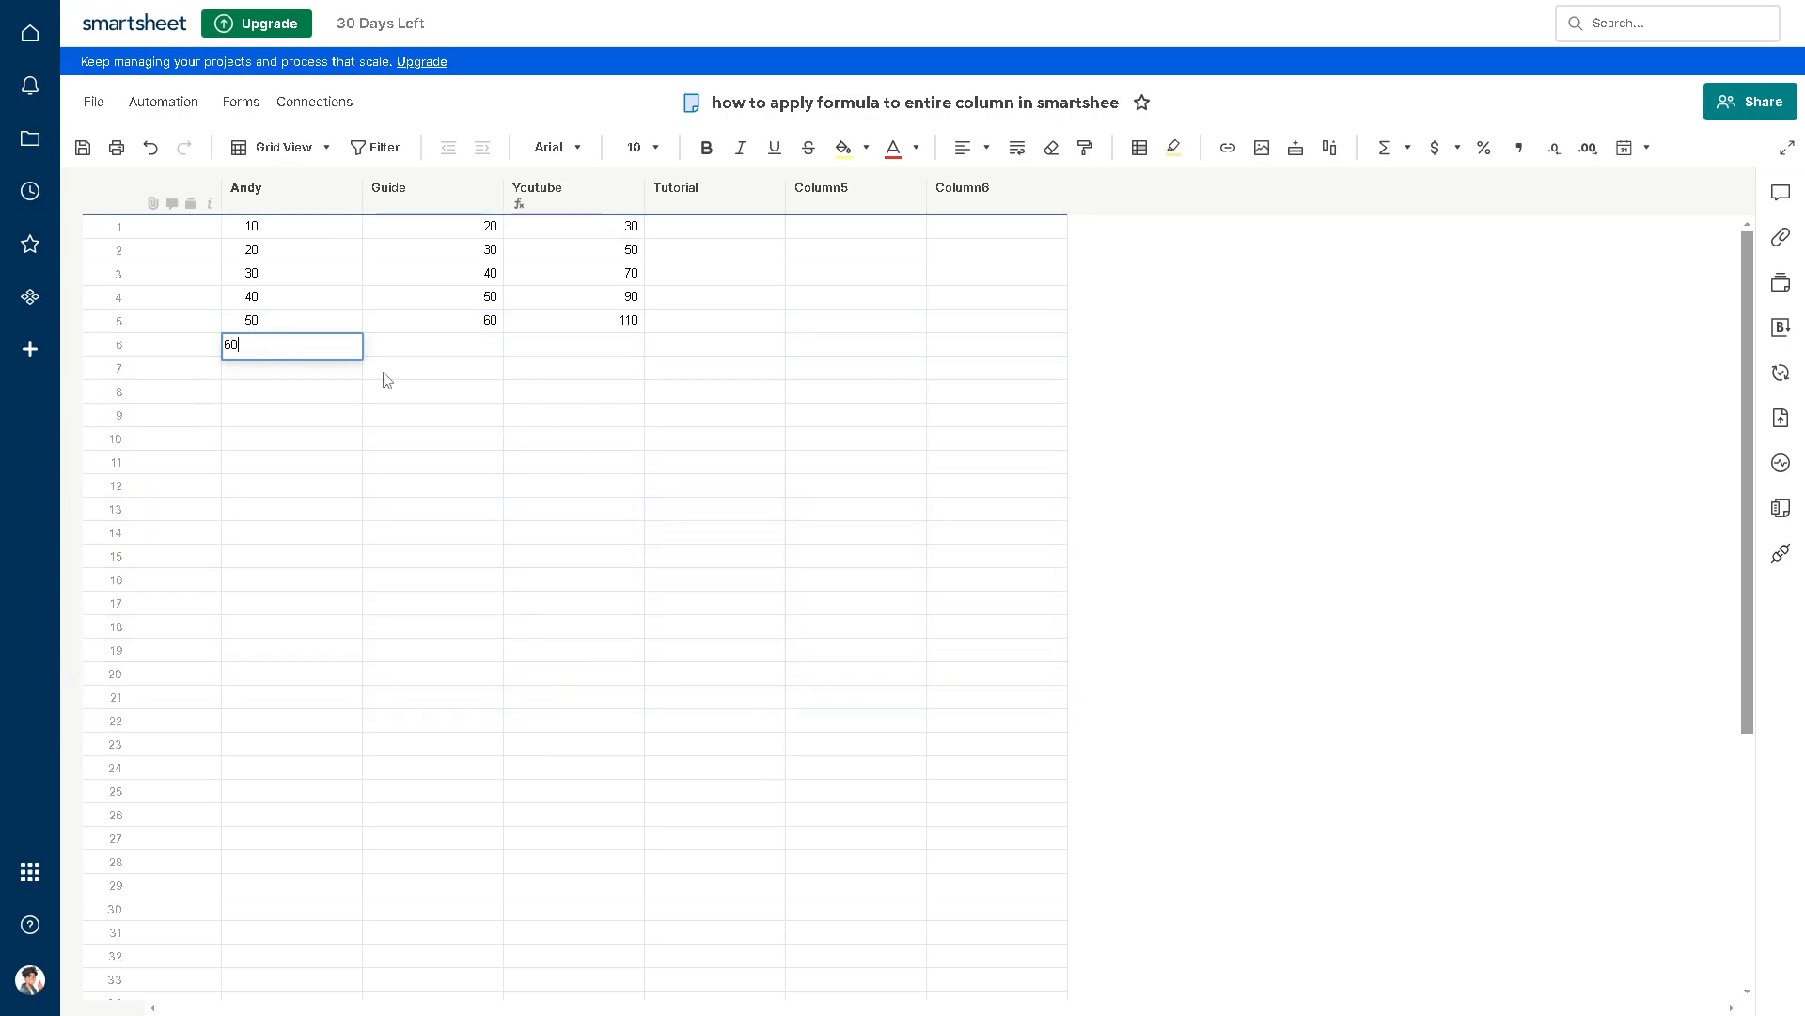
pyautogui.click(411, 348)
pyautogui.write('70')
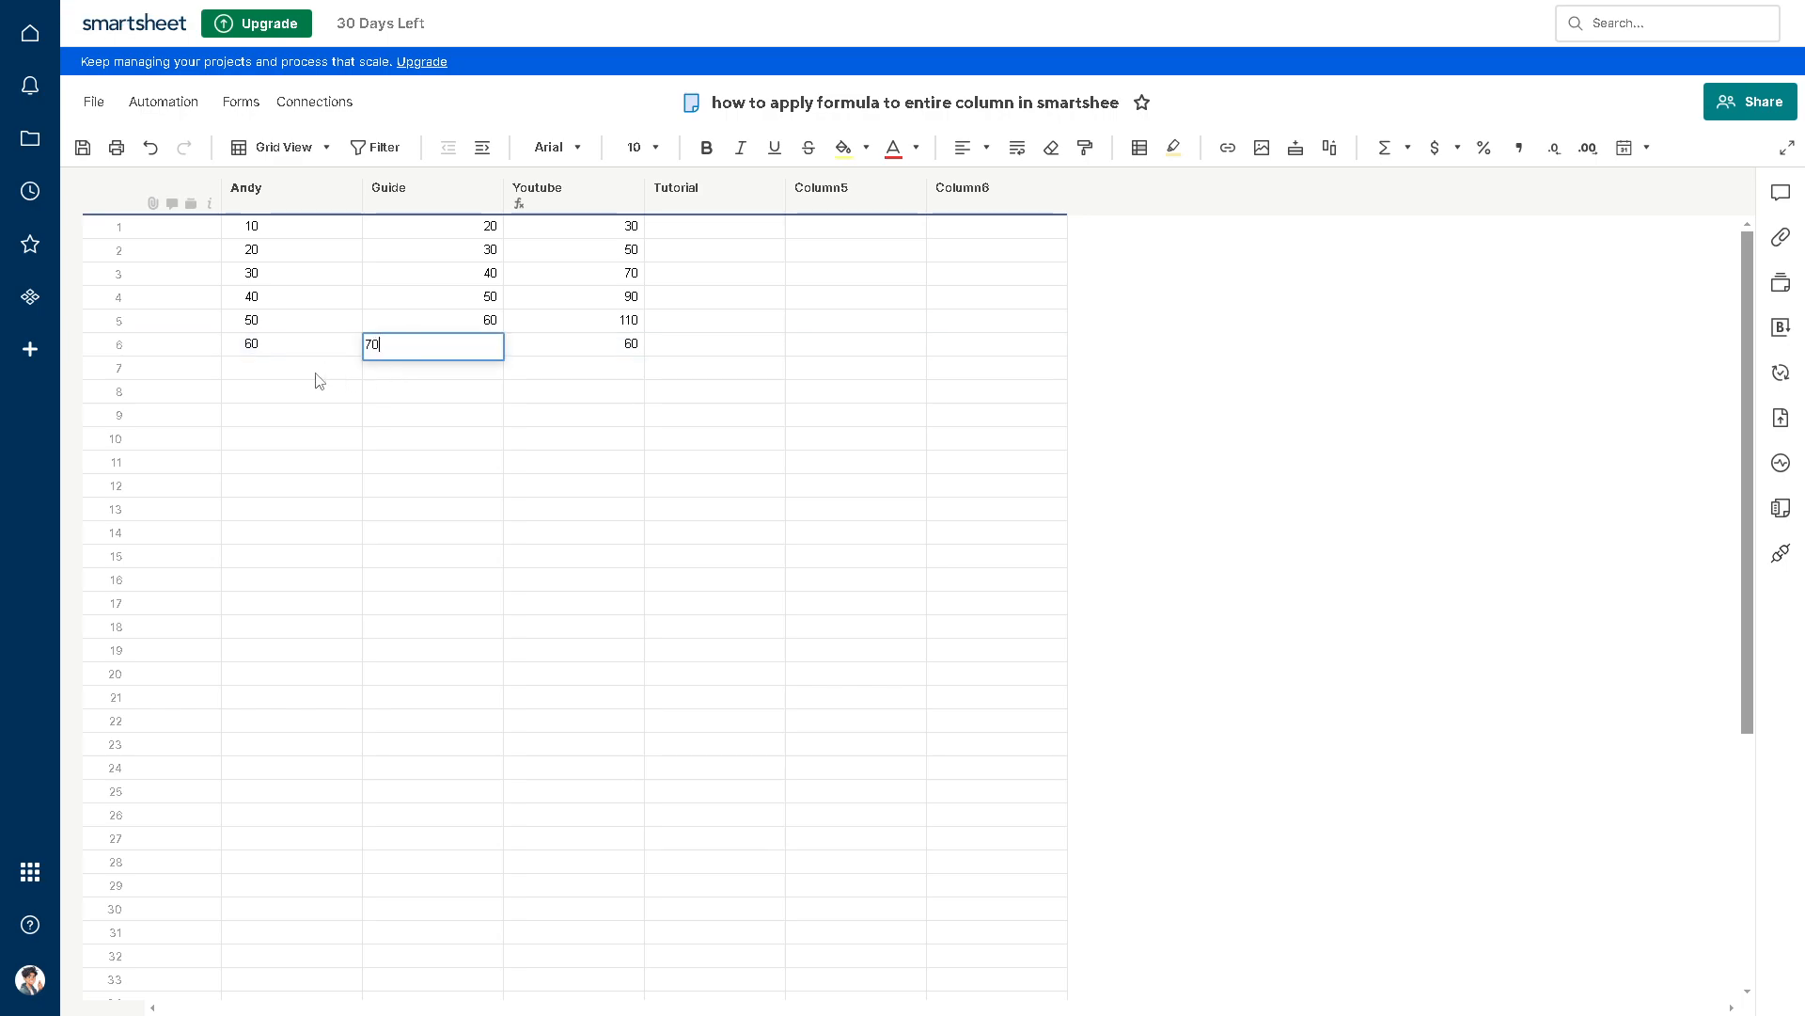
# Step: Enter 70 in the primary column and 80 in the Guide column of row 7
pyautogui.click(316, 369)
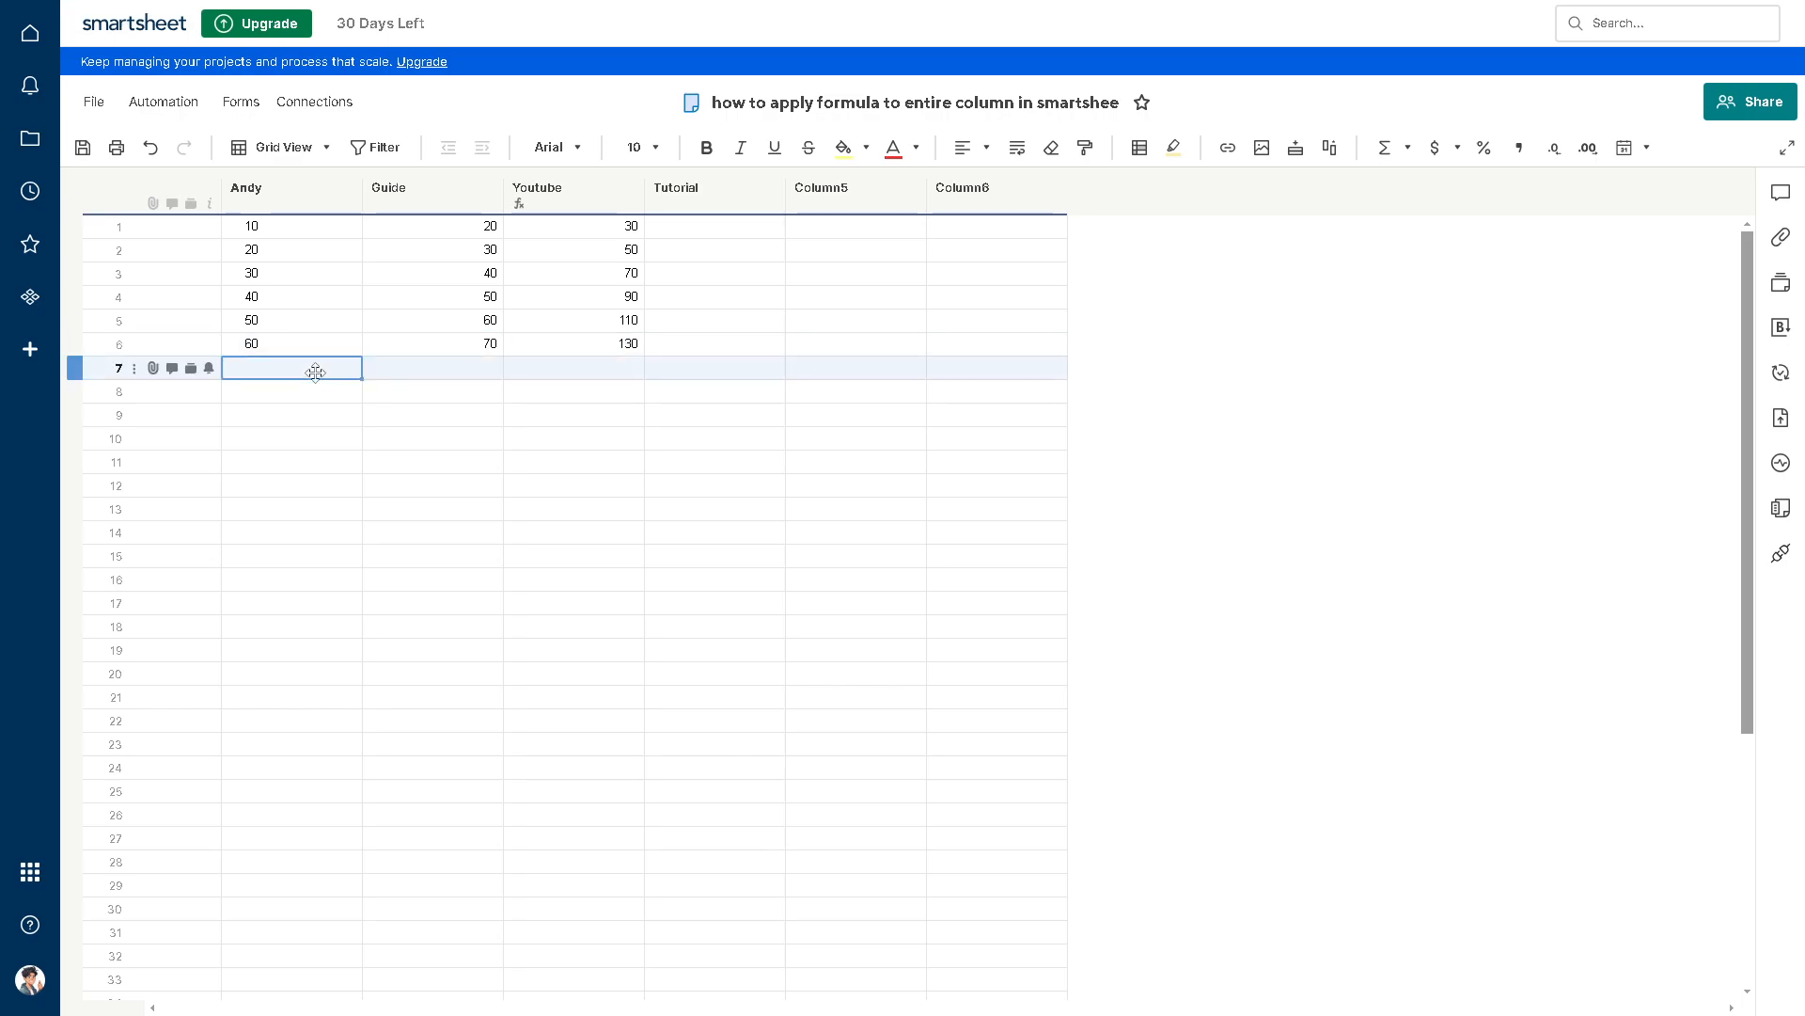
pyautogui.write('80')
pyautogui.hotkey('ctrl', 'a')
pyautogui.write('70')
pyautogui.click(419, 375)
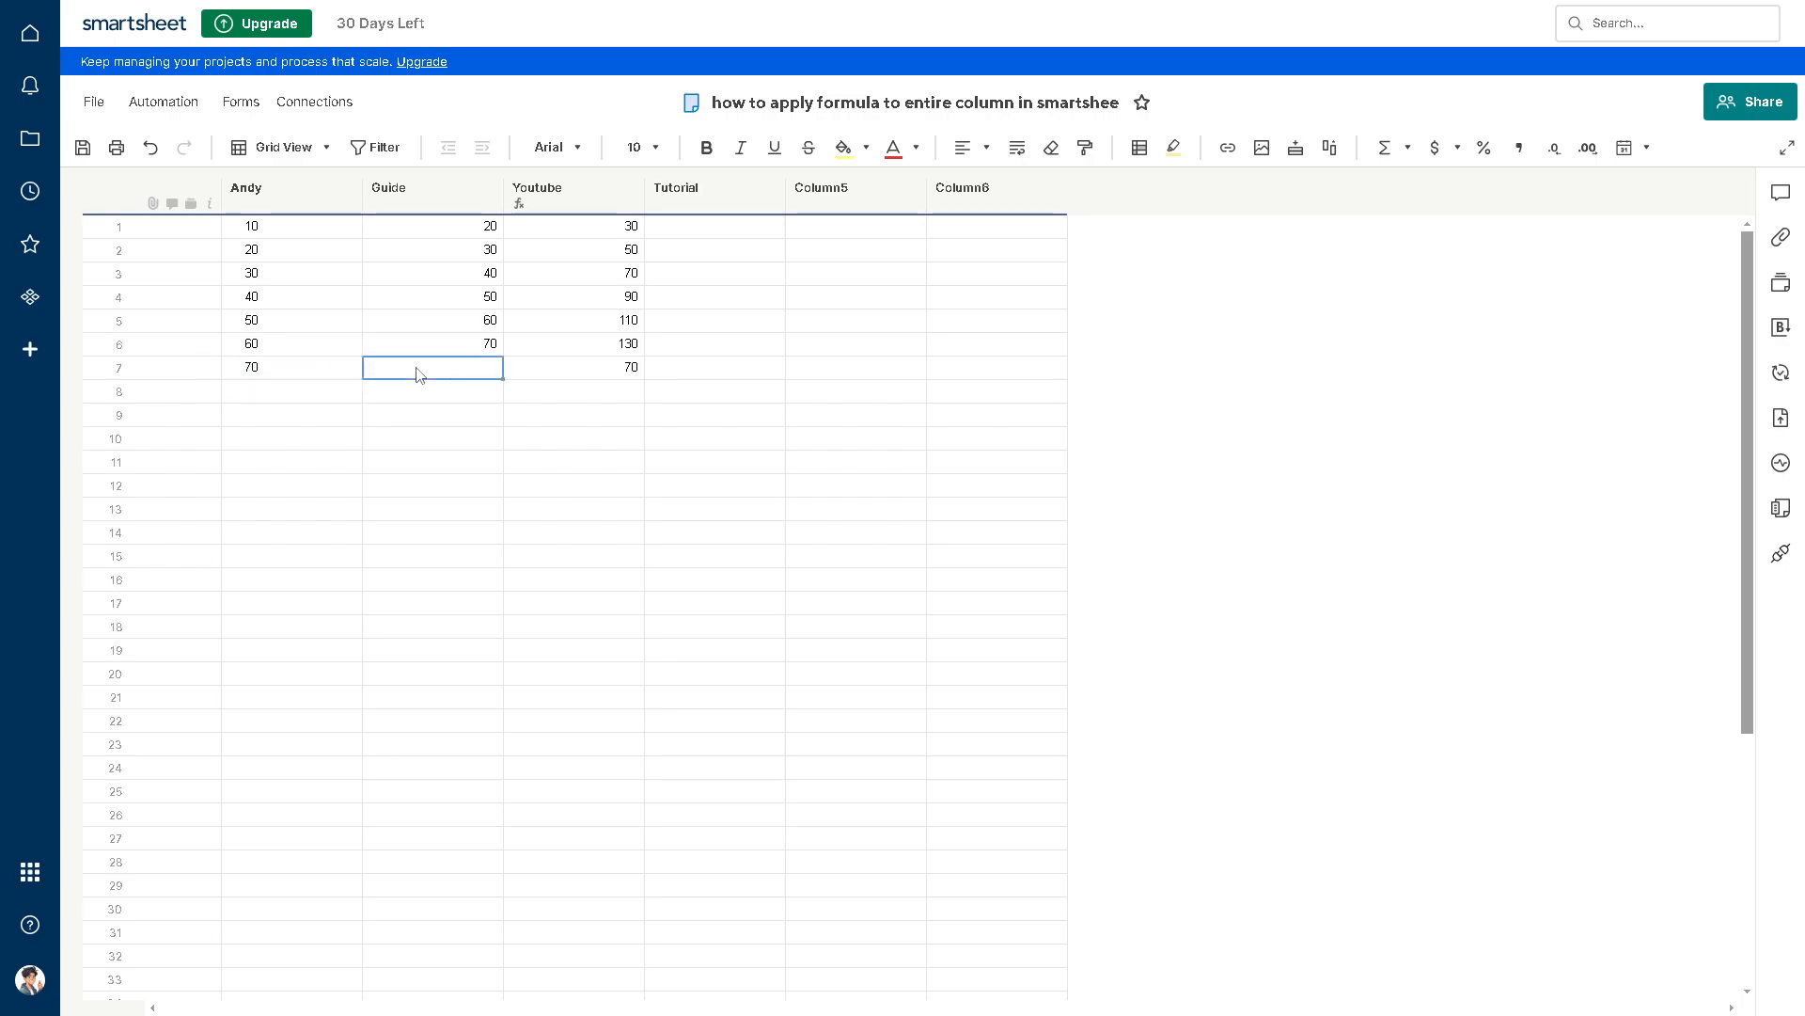
pyautogui.write('80')
pyautogui.click(459, 418)
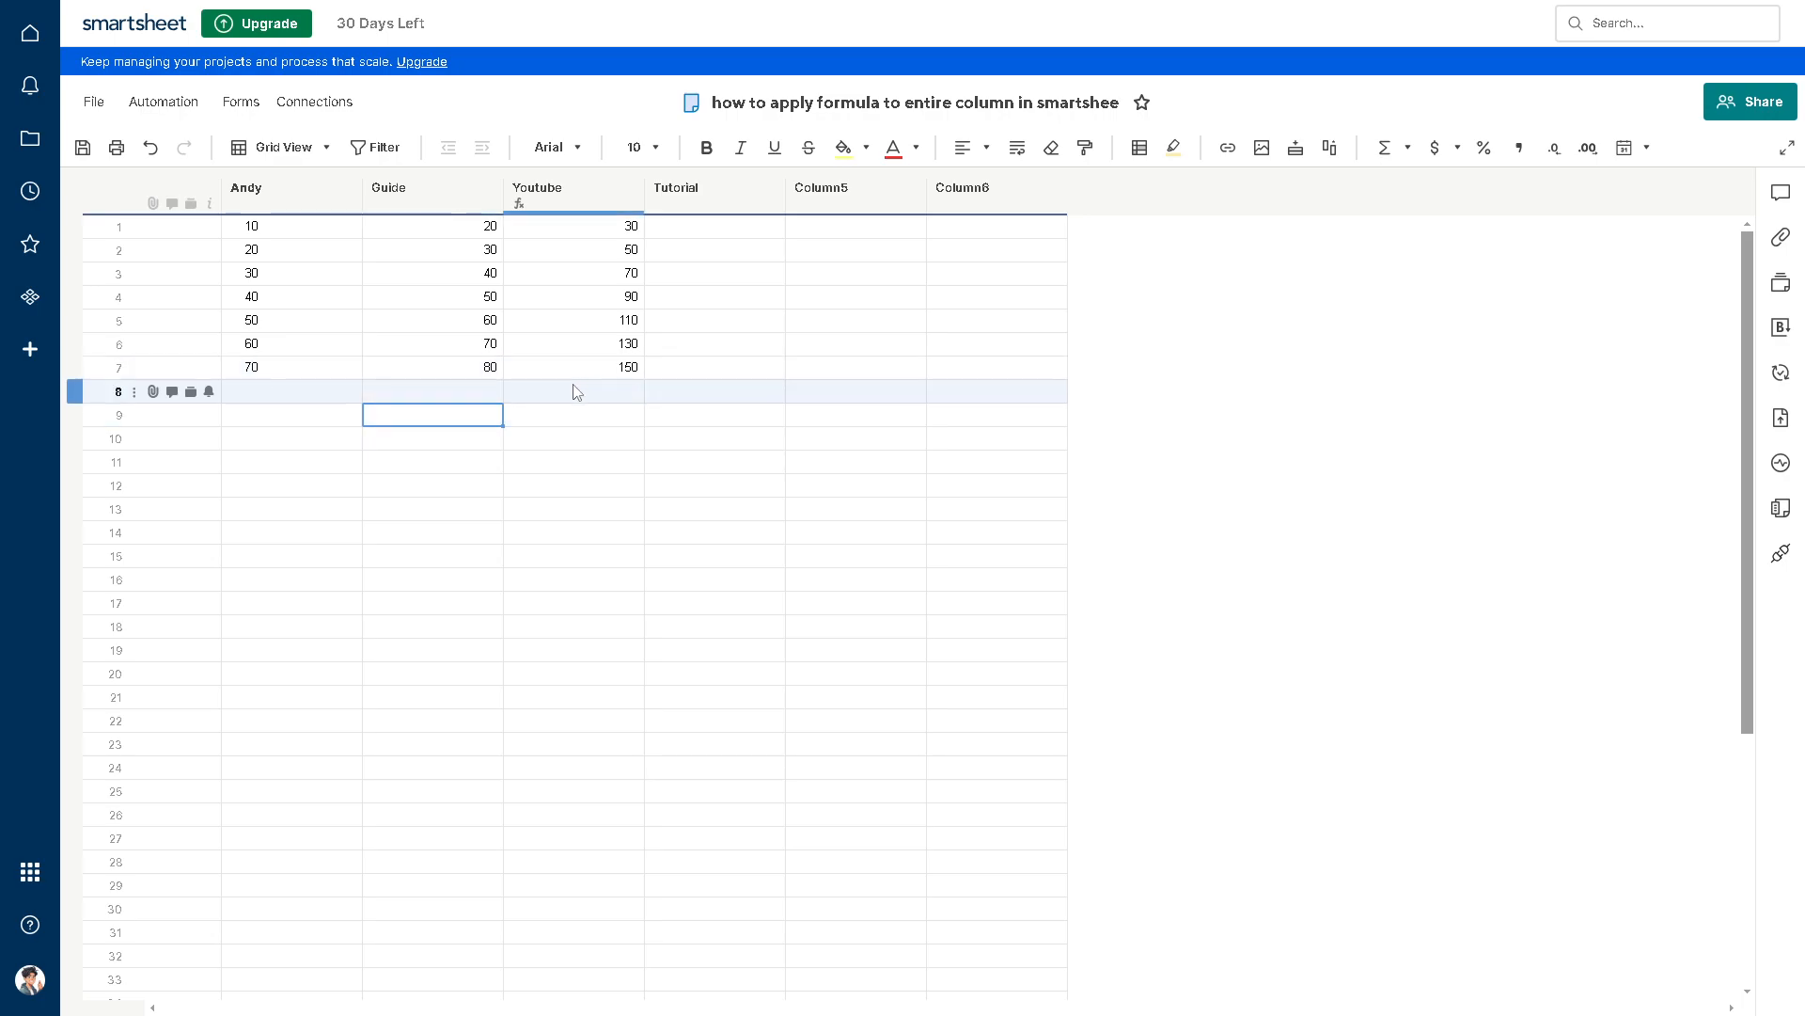